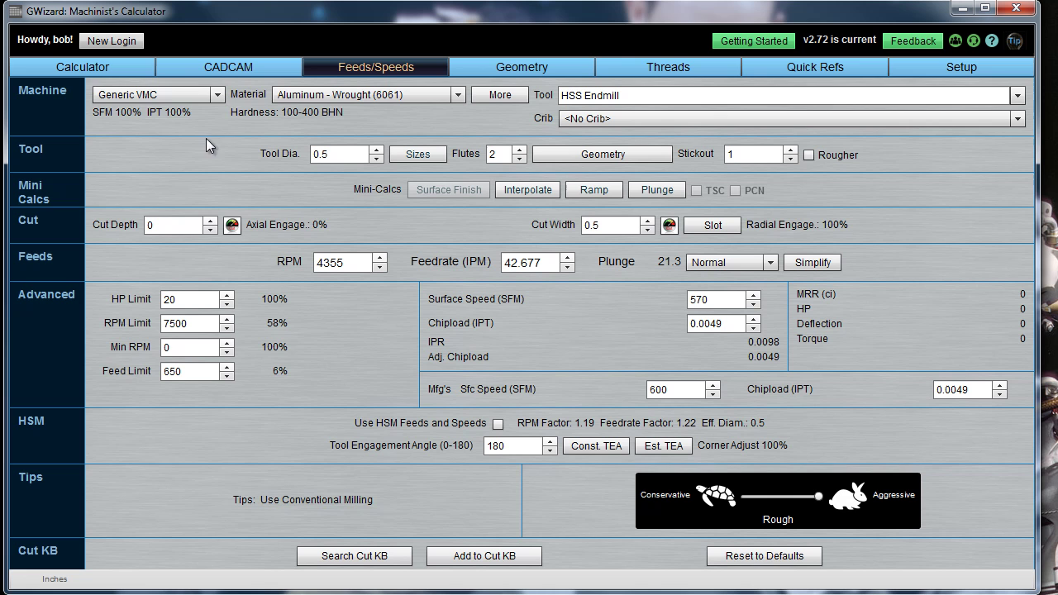
- Open the Machine dropdown on the Feeds/Speeds tab to list the machine profiles
{"action": "left_click", "coordinate": [217, 92]}
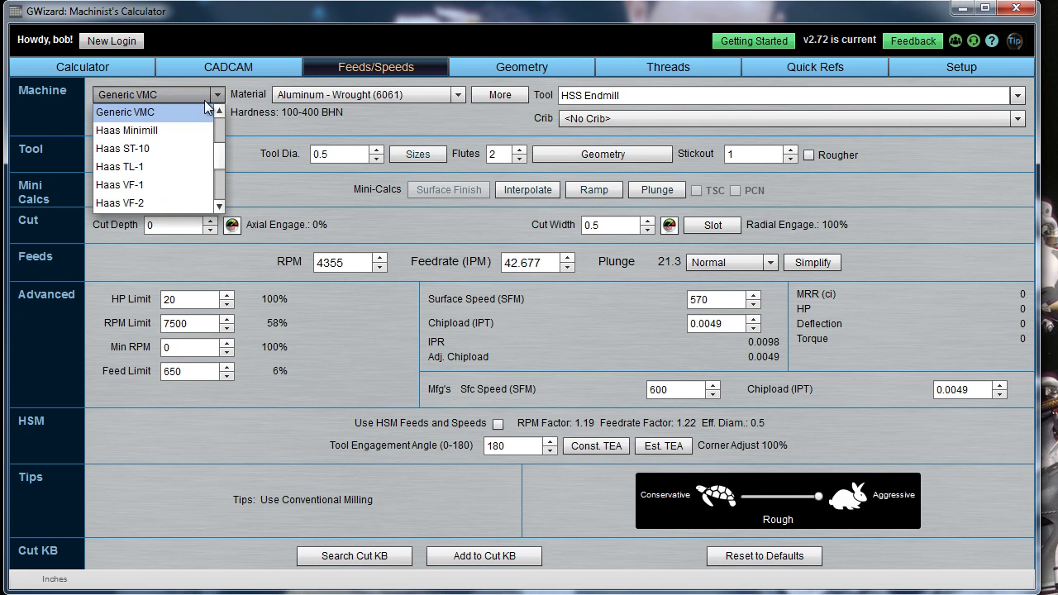
- Choose the Haas ST-10 lathe as the machine and view its 6000 max RPM Setup profile
{"action": "mouse_move", "coordinate": [216, 148]}
{"action": "left_mouse_down"}
{"action": "mouse_move", "coordinate": [220, 127]}
{"action": "mouse_move", "coordinate": [217, 160]}
{"action": "left_mouse_up"}
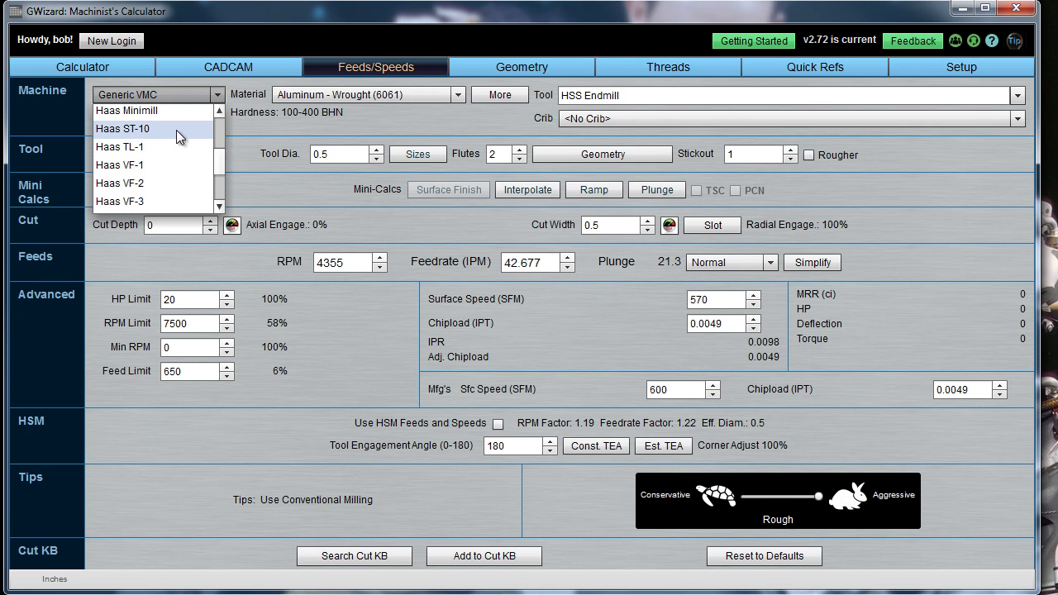
{"action": "left_click", "coordinate": [176, 132]}
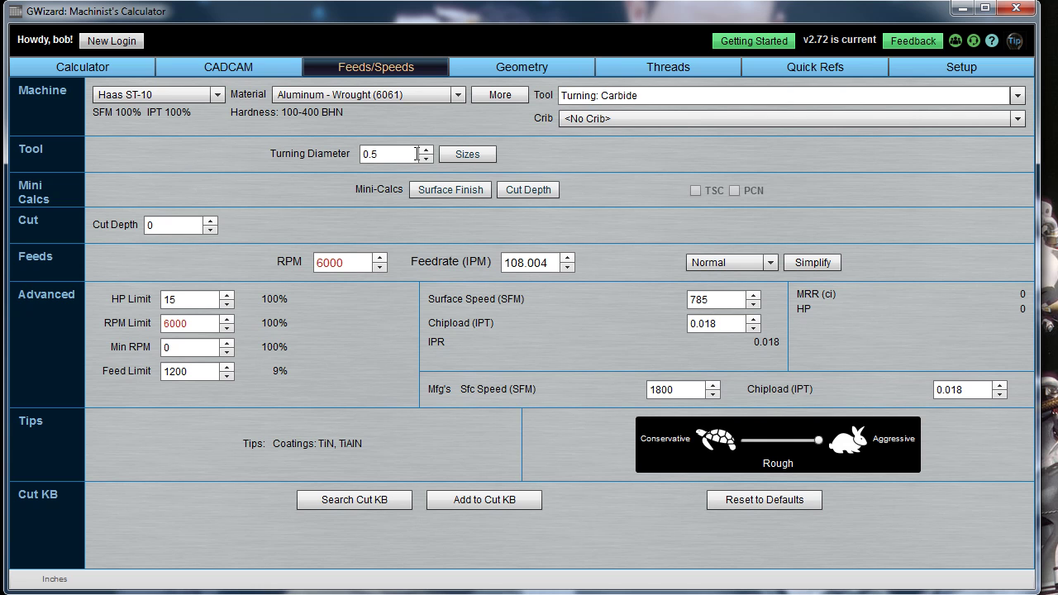
{"action": "left_click", "coordinate": [944, 72]}
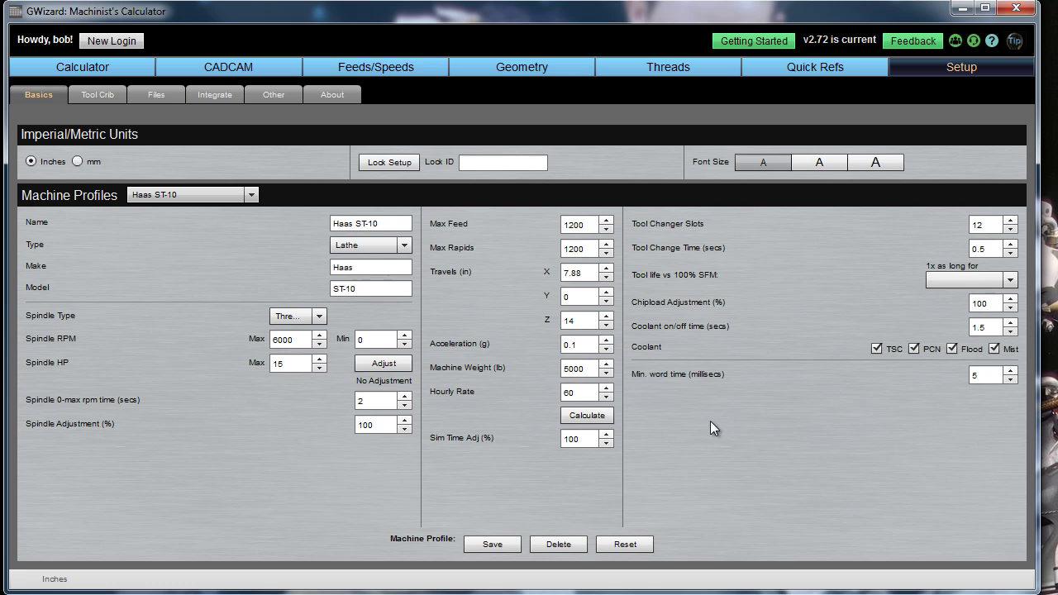
{"action": "left_click", "coordinate": [389, 66]}
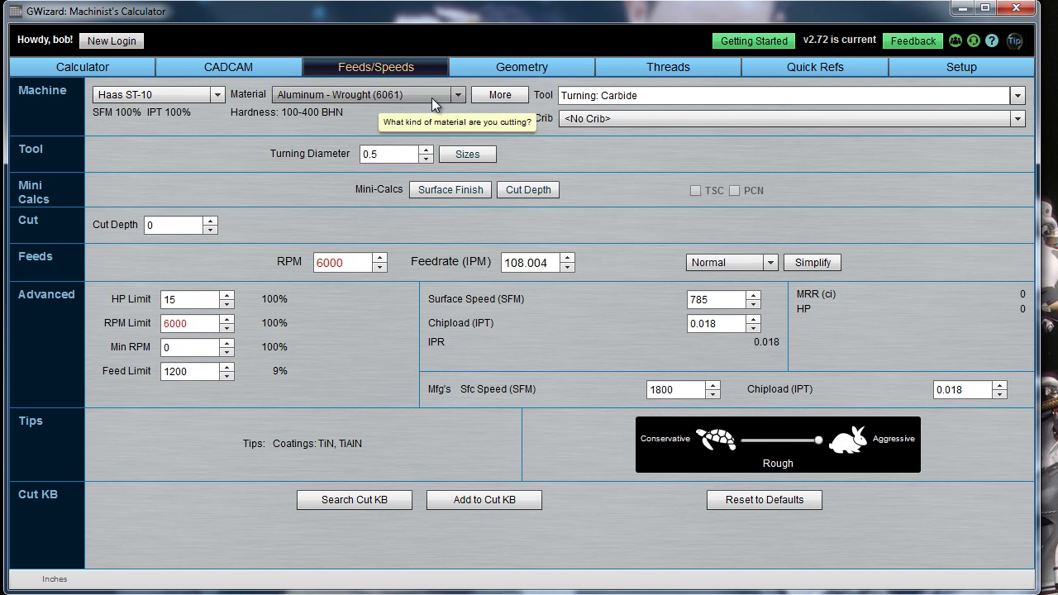
- Reselect Aluminum - Wrought (6061) as the material and bring up the Material Browser
{"action": "left_click", "coordinate": [457, 95]}
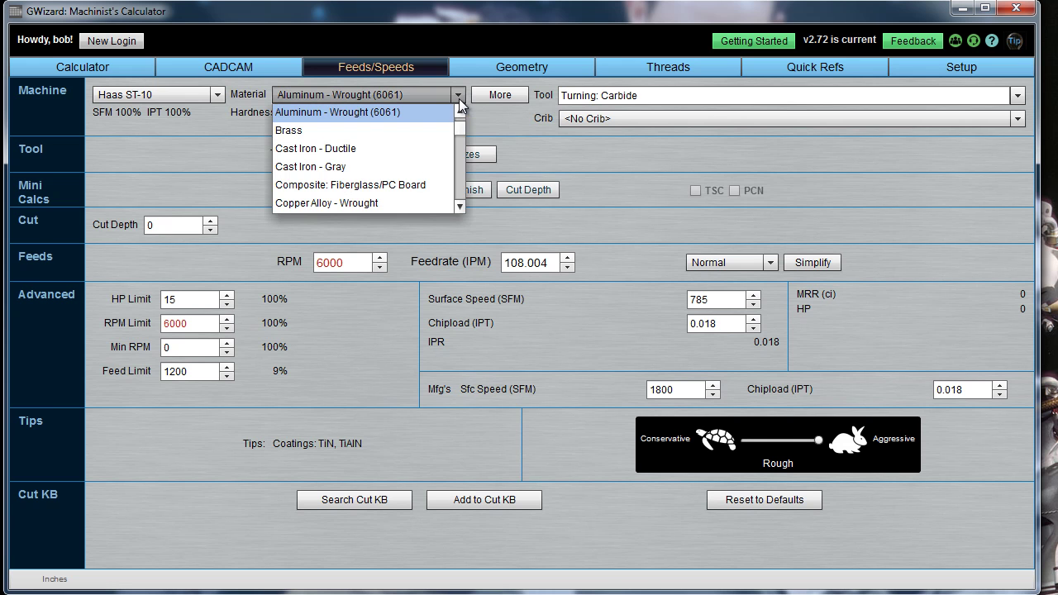
{"action": "mouse_move", "coordinate": [459, 124]}
{"action": "left_mouse_down"}
{"action": "mouse_move", "coordinate": [460, 196]}
{"action": "mouse_move", "coordinate": [460, 117]}
{"action": "left_mouse_up"}
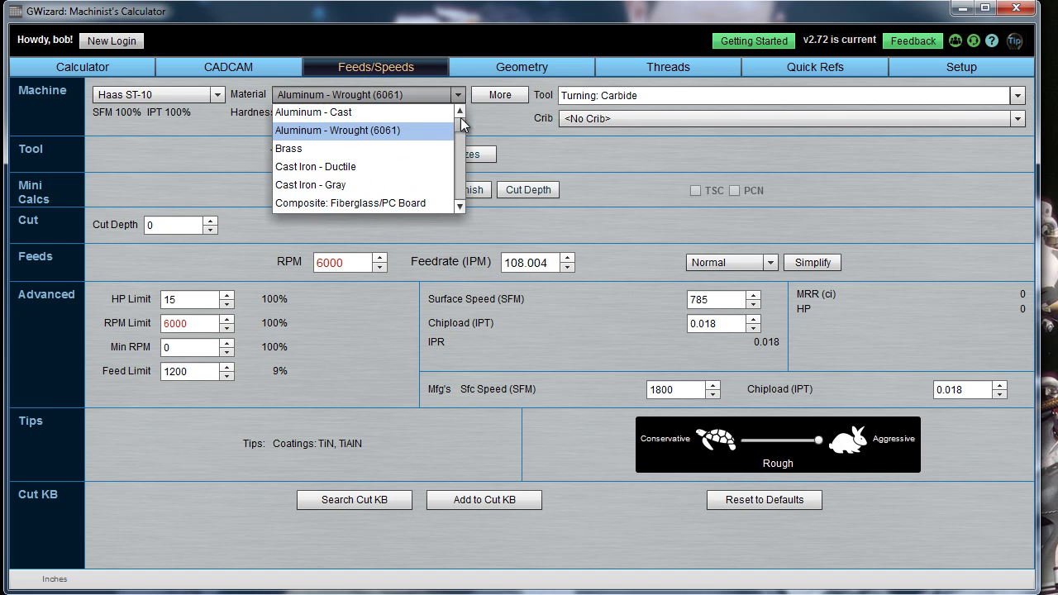
{"action": "left_click", "coordinate": [426, 130]}
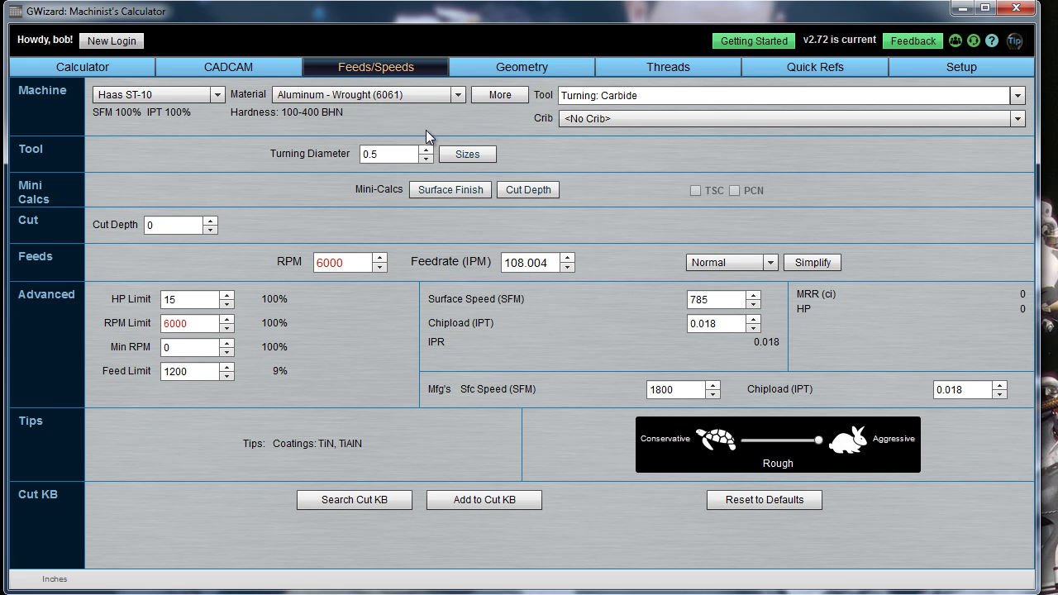
{"action": "left_click", "coordinate": [492, 94]}
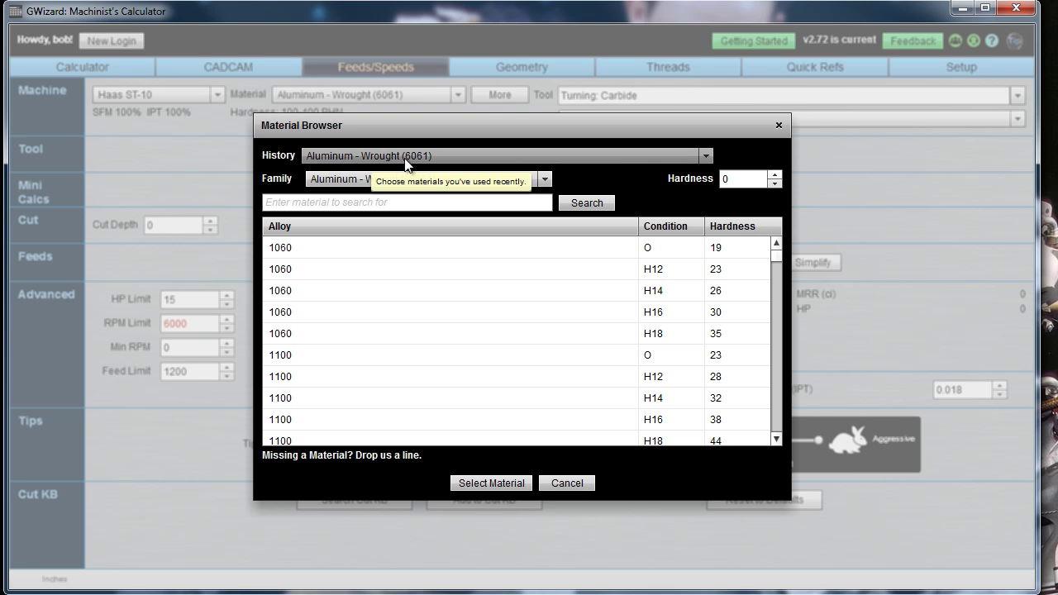
- Cancel out of the Material Browser, leaving wrought 6061 as the material at 6000 RPM
{"action": "left_click", "coordinate": [327, 206]}
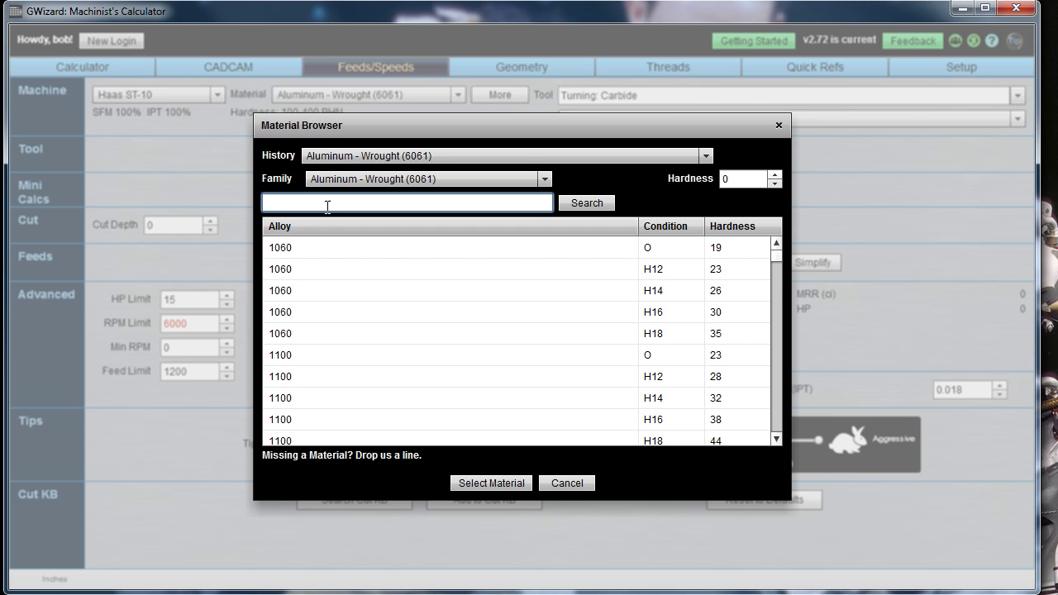
{"action": "left_click", "coordinate": [573, 483]}
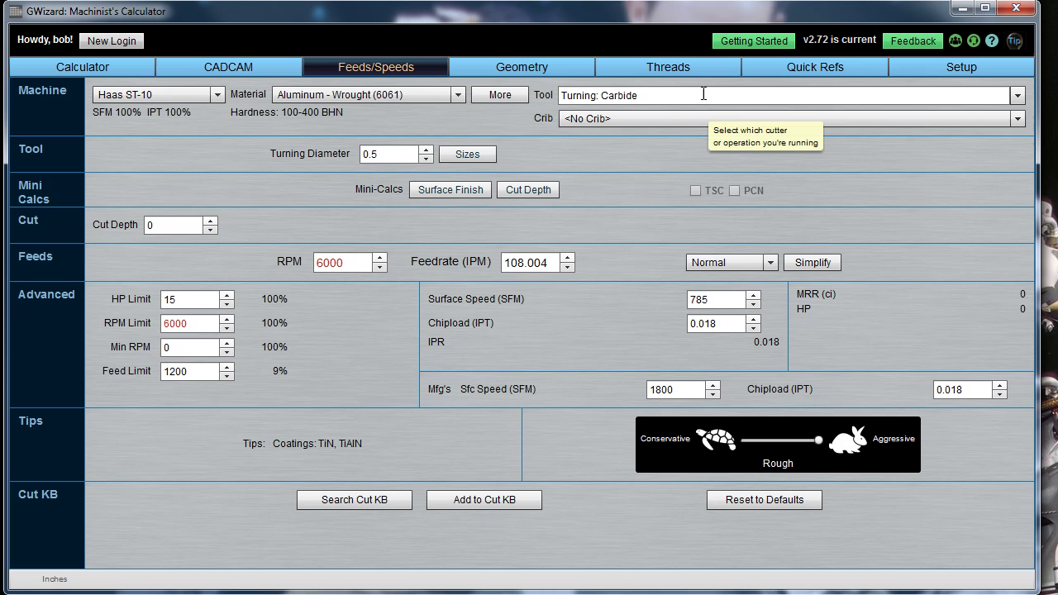
{"action": "left_click", "coordinate": [1017, 96]}
{"action": "left_click", "coordinate": [1019, 99]}
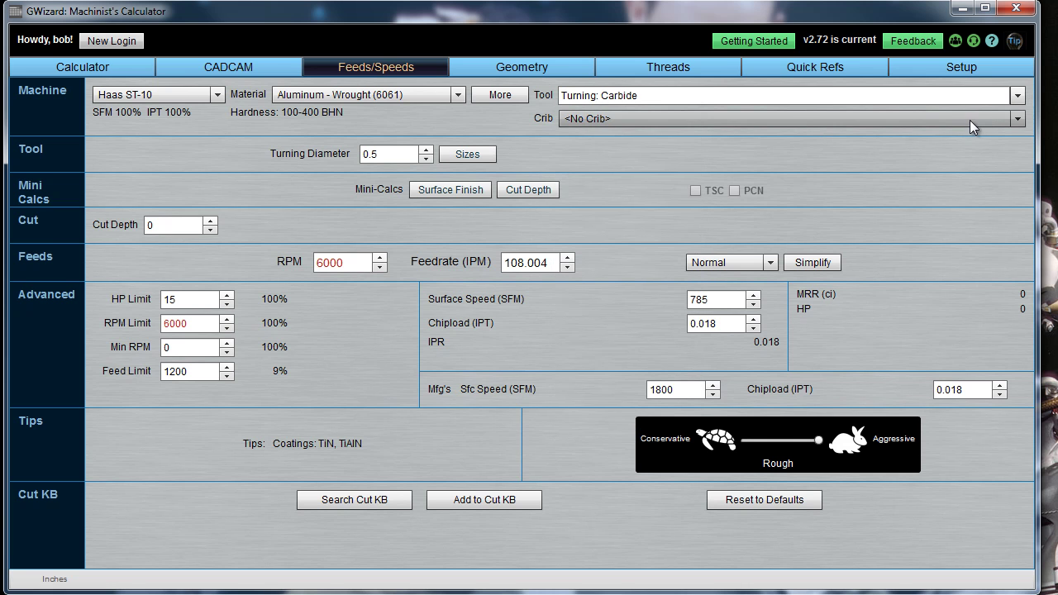
{"action": "left_click", "coordinate": [970, 122]}
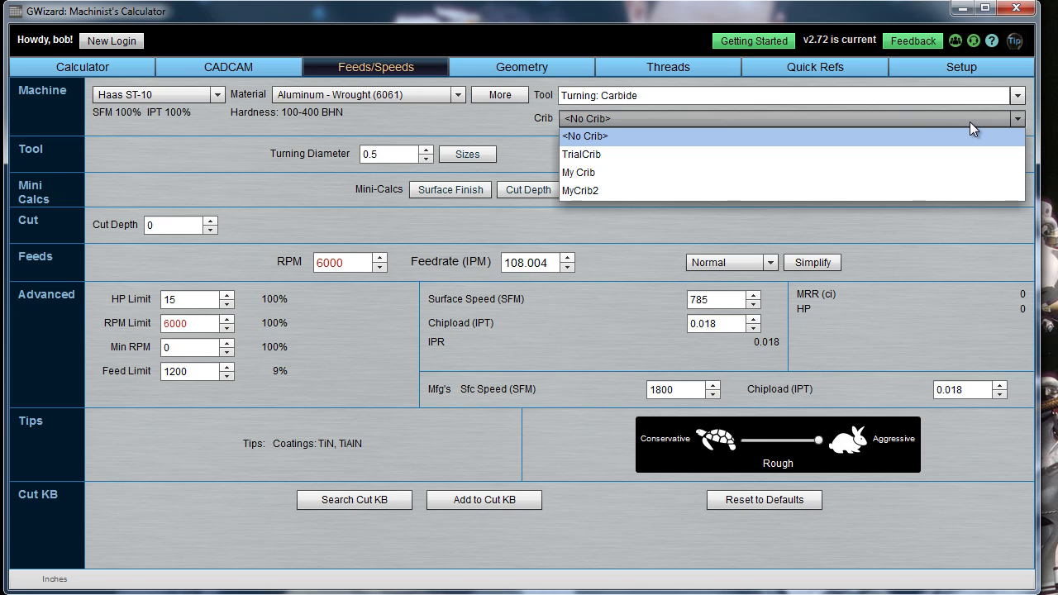
{"action": "left_click", "coordinate": [969, 121]}
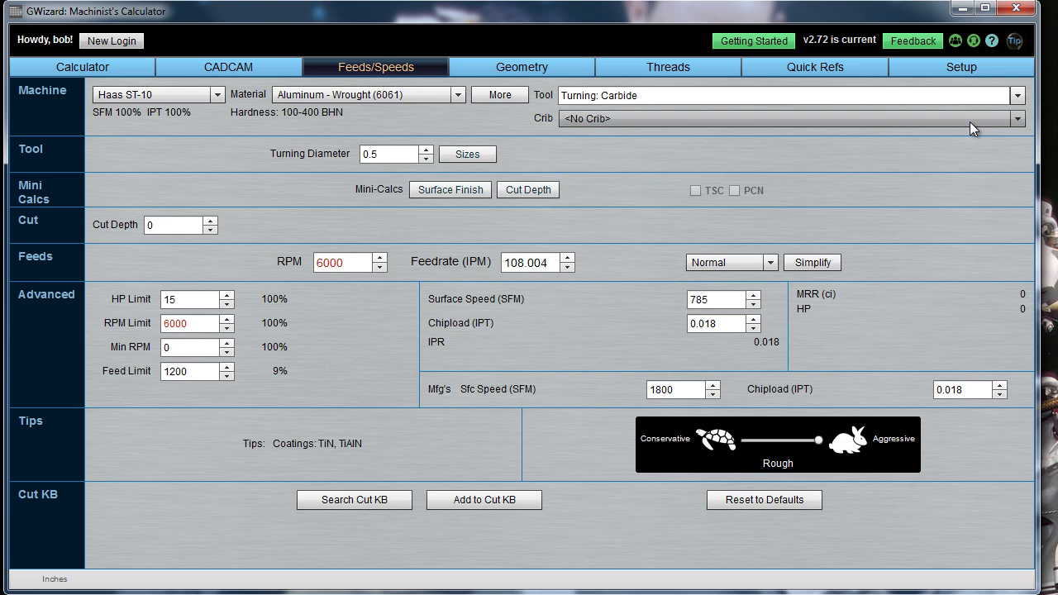
{"action": "left_click", "coordinate": [1018, 96]}
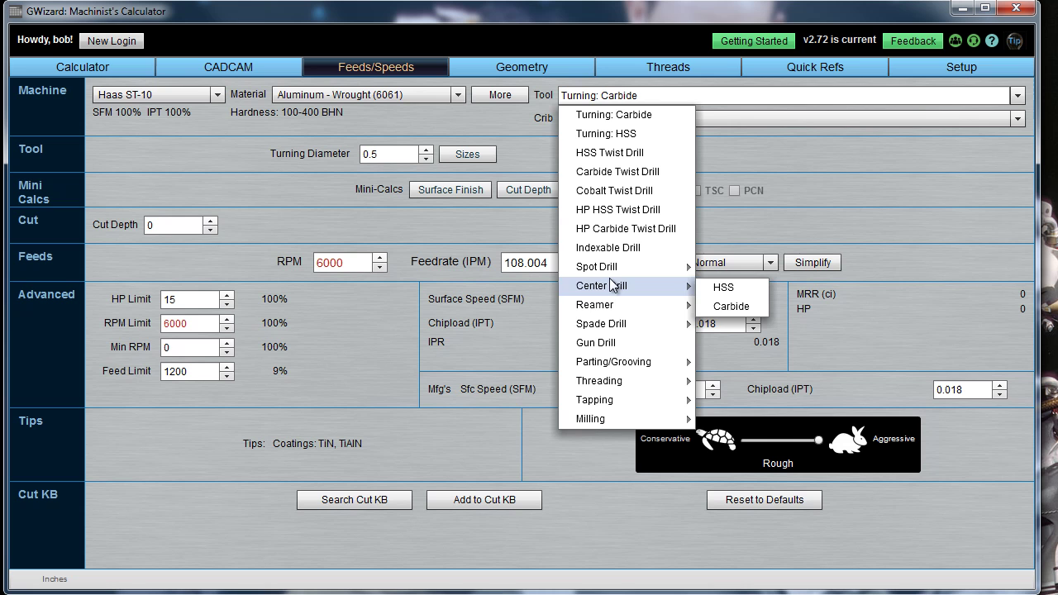
{"action": "mouse_move", "coordinate": [600, 313]}
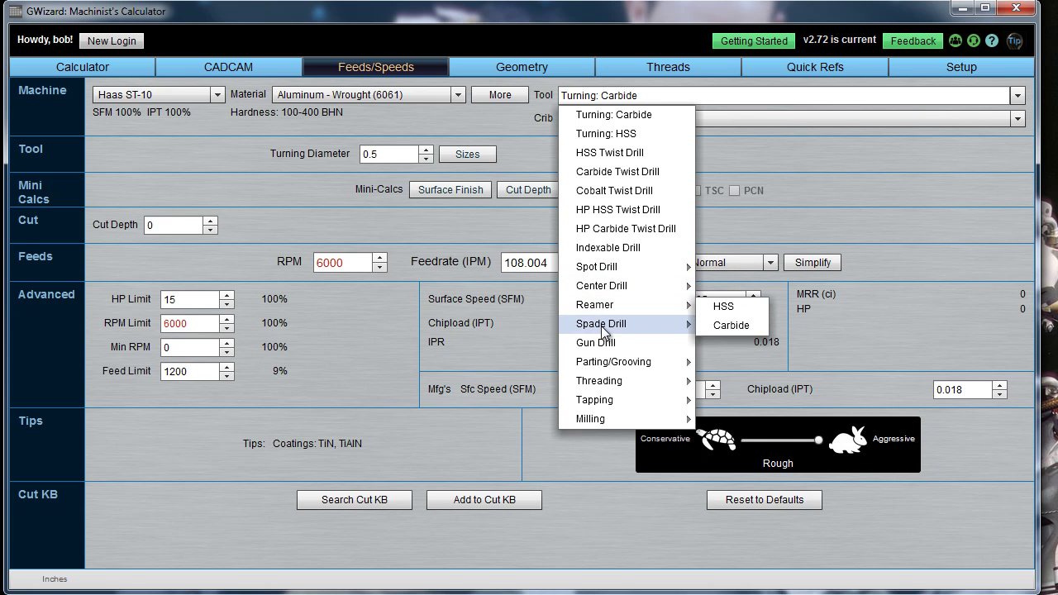
{"action": "mouse_move", "coordinate": [638, 364]}
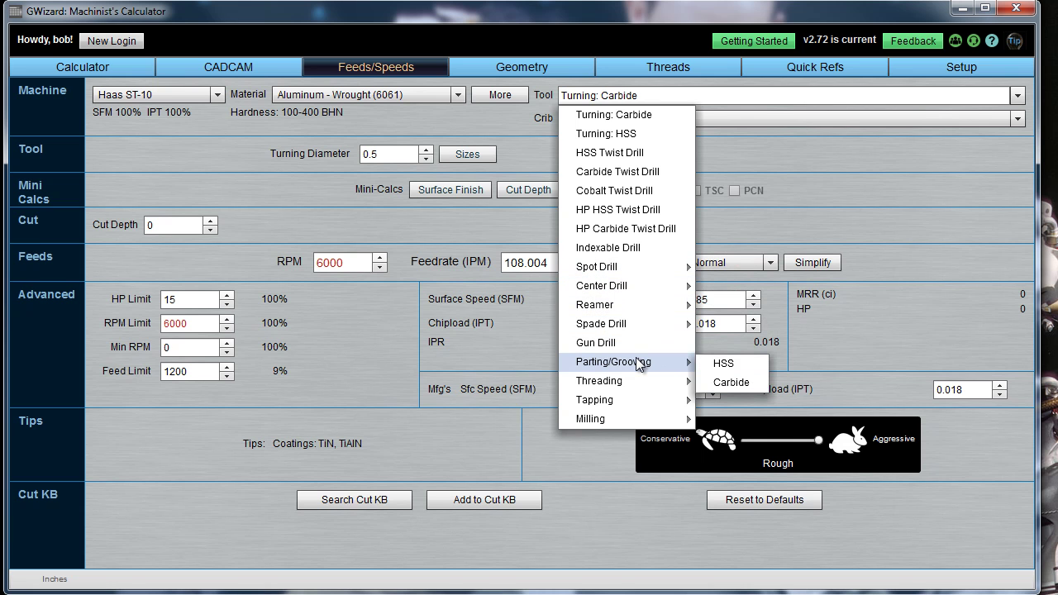
{"action": "mouse_move", "coordinate": [615, 376]}
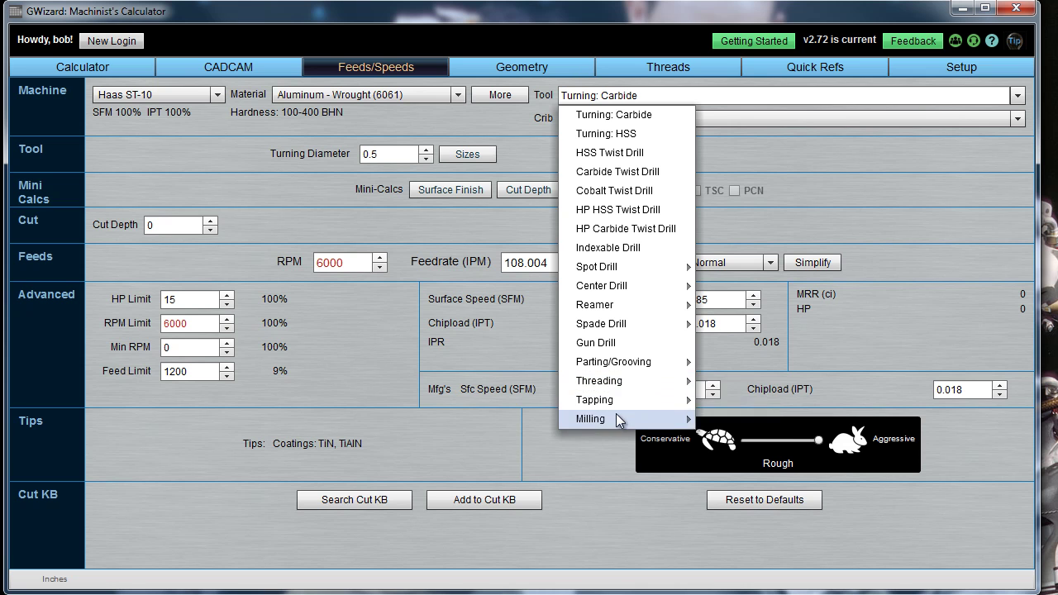
{"action": "mouse_move", "coordinate": [615, 400]}
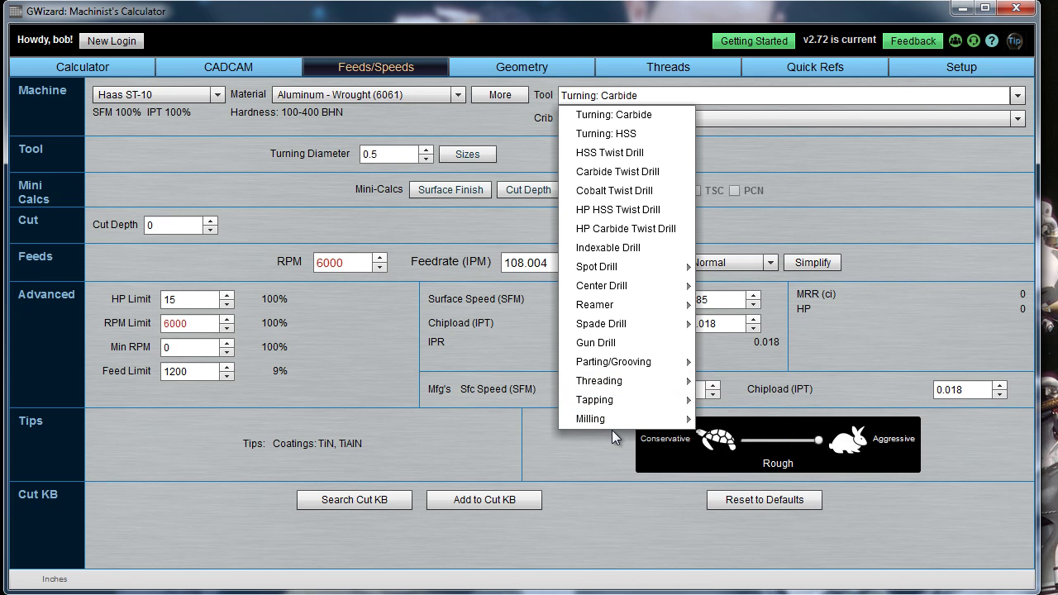
{"action": "mouse_move", "coordinate": [619, 420]}
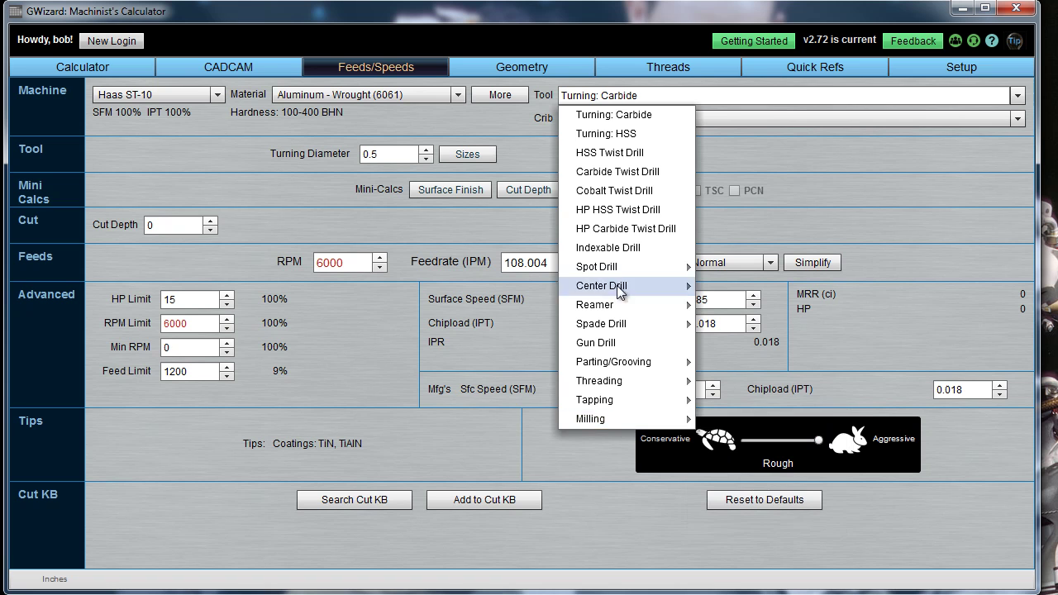
{"action": "left_click", "coordinate": [613, 118]}
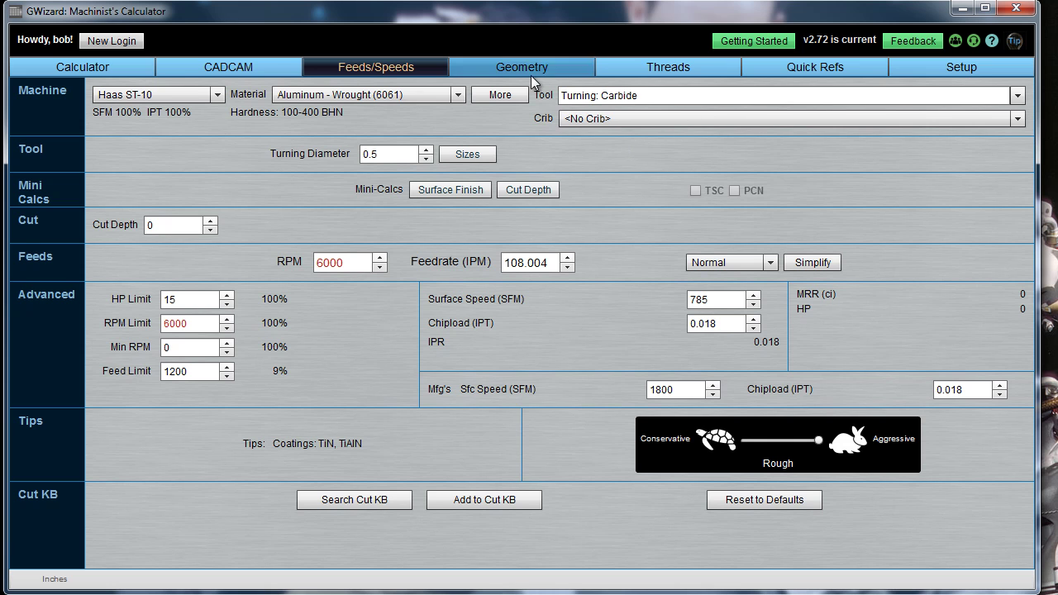
- Enter a turning diameter of 3, dropping RPM to 2292, and bring up the Surface Finish mini-calc
{"action": "left_click_drag", "start_coordinate": [391, 159], "coordinate": [345, 151]}
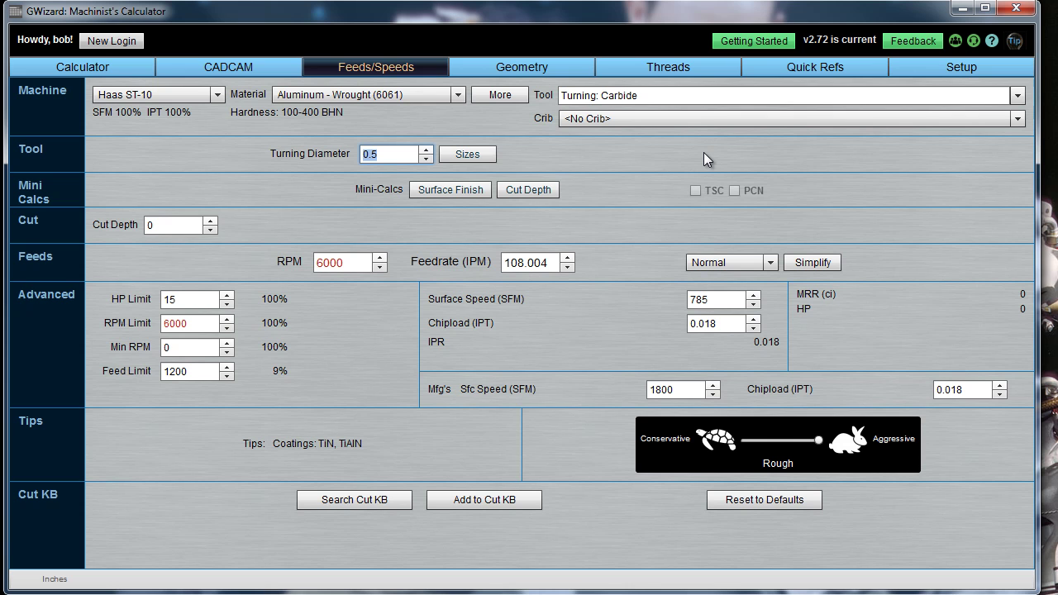
{"action": "type", "text": "3"}
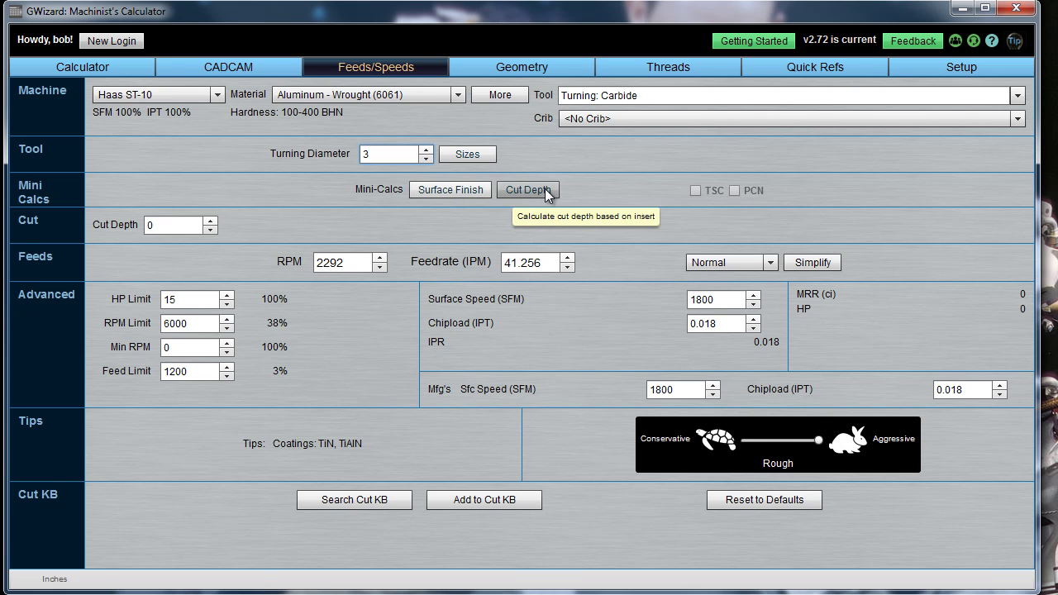
{"action": "left_click", "coordinate": [440, 186]}
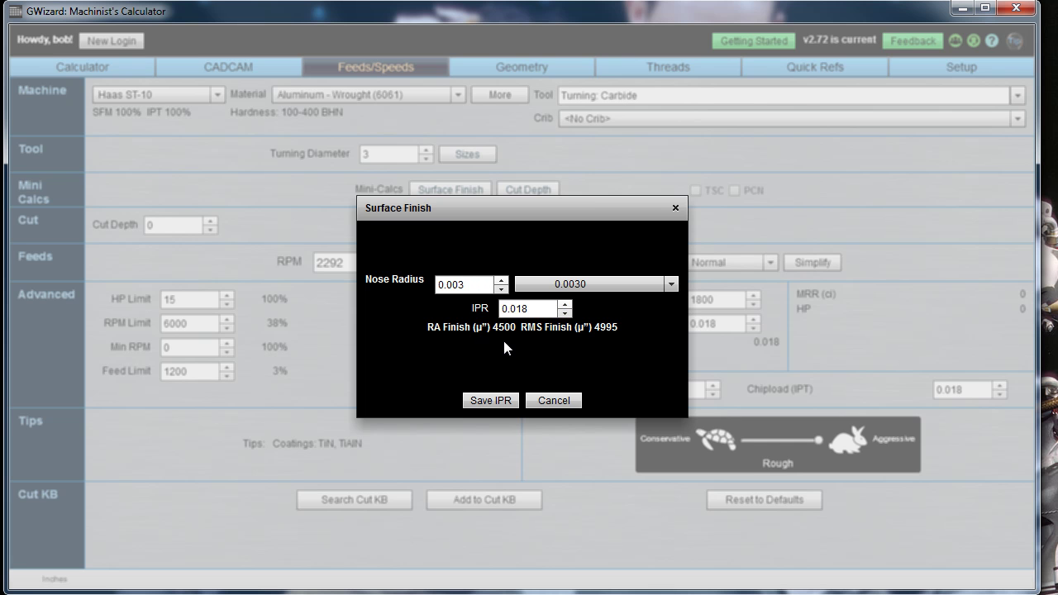
- Step the IPR between 0.0172 and 0.0186 to compare finish, then cancel keeping 0.018
{"action": "left_click", "coordinate": [567, 312]}
{"action": "left_click", "coordinate": [567, 312]}
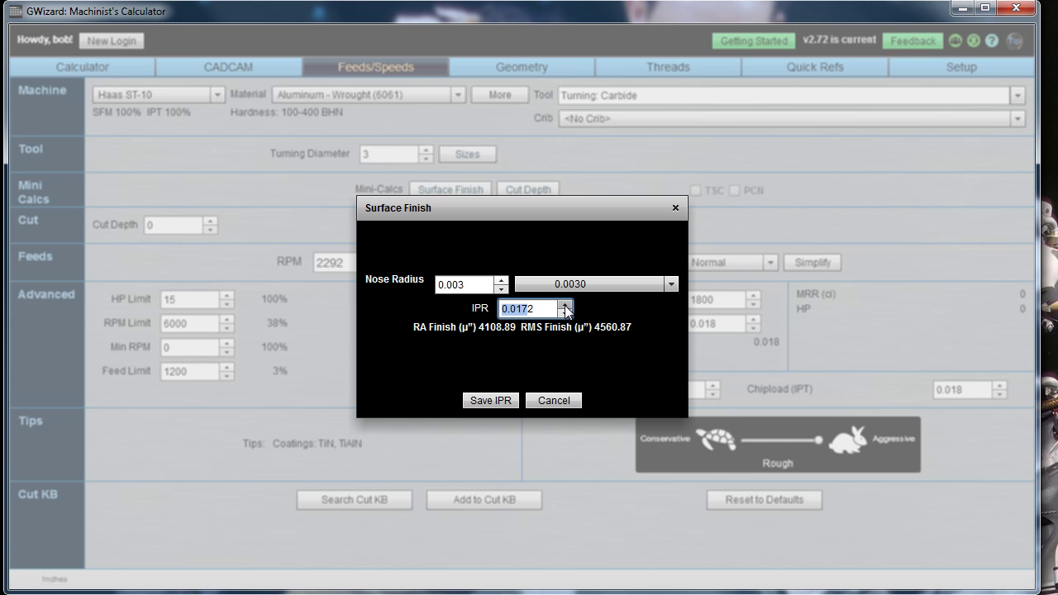
{"action": "left_click", "coordinate": [565, 304]}
{"action": "left_click", "coordinate": [565, 304]}
{"action": "left_click", "coordinate": [565, 304]}
{"action": "left_click", "coordinate": [565, 304]}
{"action": "left_click", "coordinate": [566, 303]}
{"action": "left_click", "coordinate": [566, 304]}
{"action": "left_click", "coordinate": [565, 303]}
{"action": "left_click", "coordinate": [565, 304]}
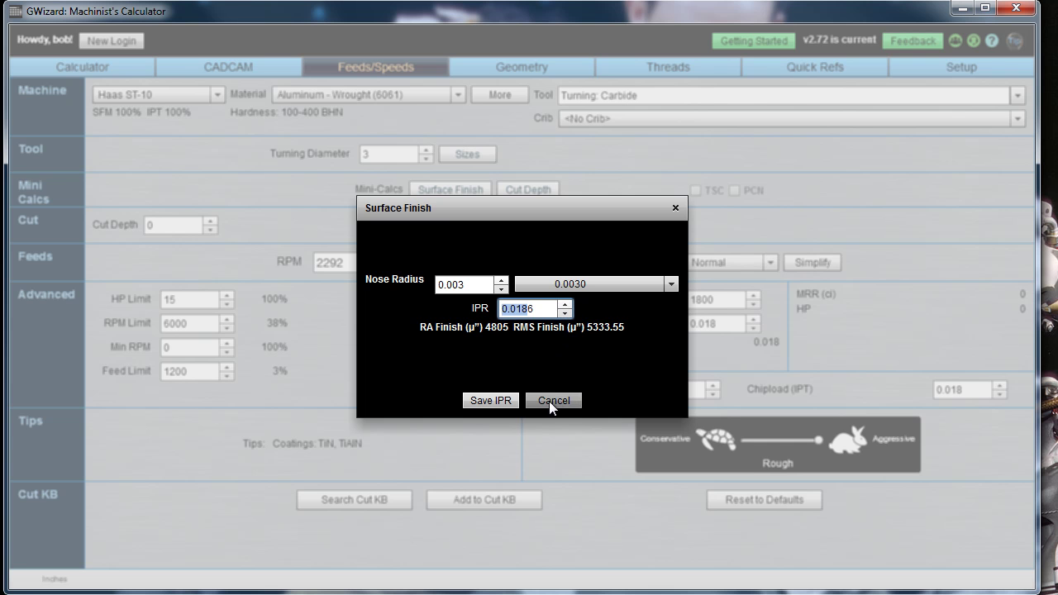
{"action": "left_click", "coordinate": [553, 400]}
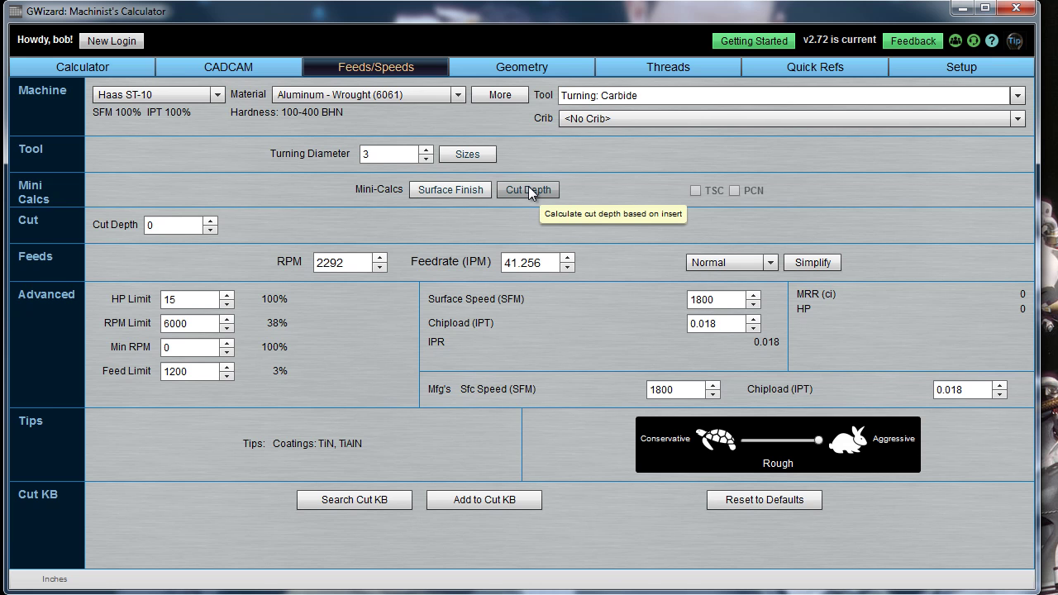
- In the Turning Cut Depth calculator, try K and T inserts, then settle on C - 80 degree diamond
{"action": "left_click", "coordinate": [529, 190]}
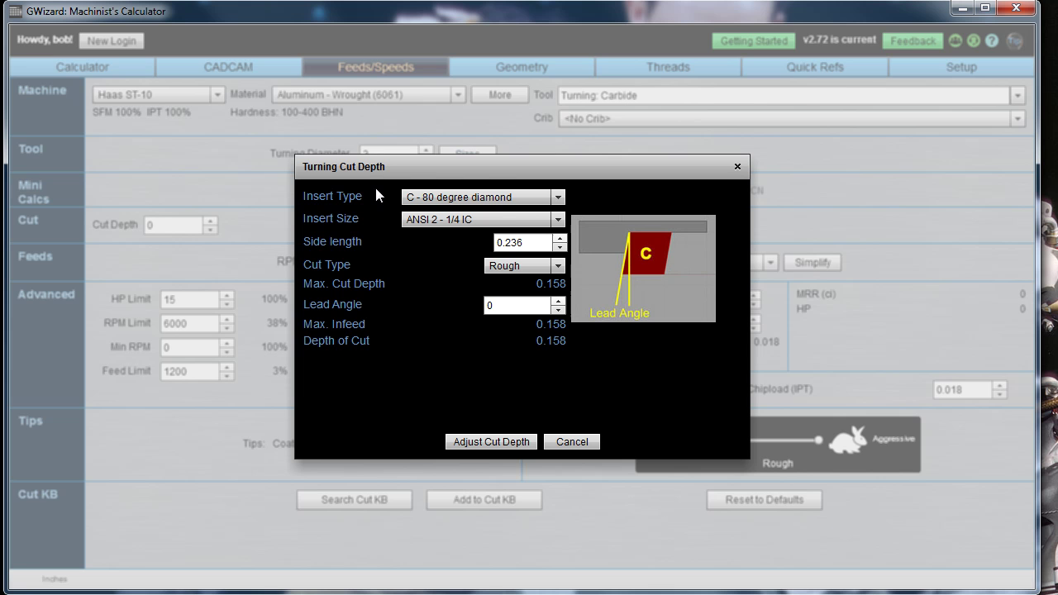
{"action": "left_click", "coordinate": [559, 197]}
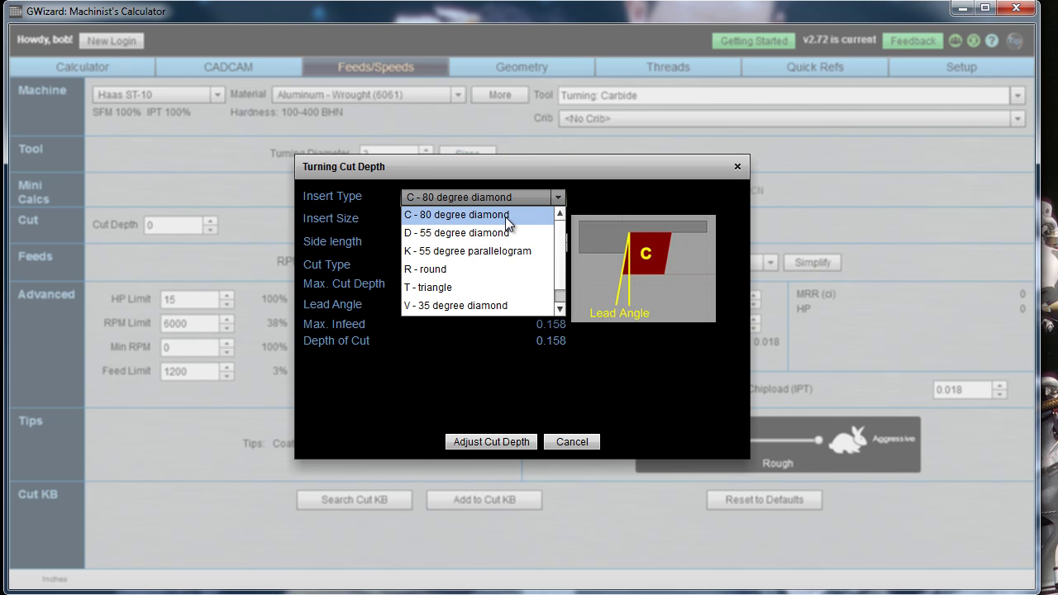
{"action": "left_click", "coordinate": [494, 251]}
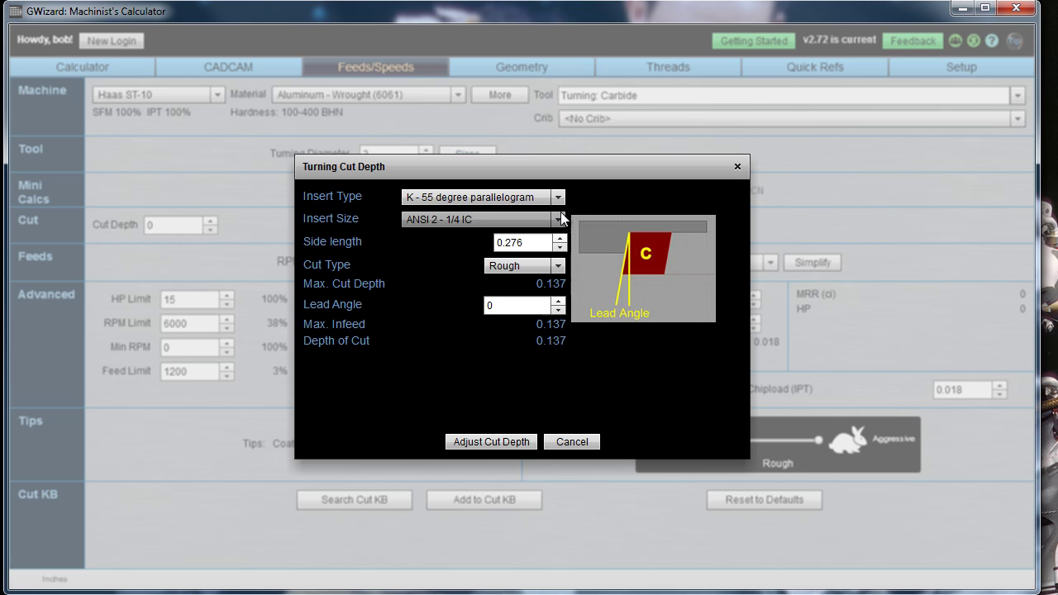
{"action": "left_click", "coordinate": [566, 195]}
{"action": "left_click", "coordinate": [484, 267]}
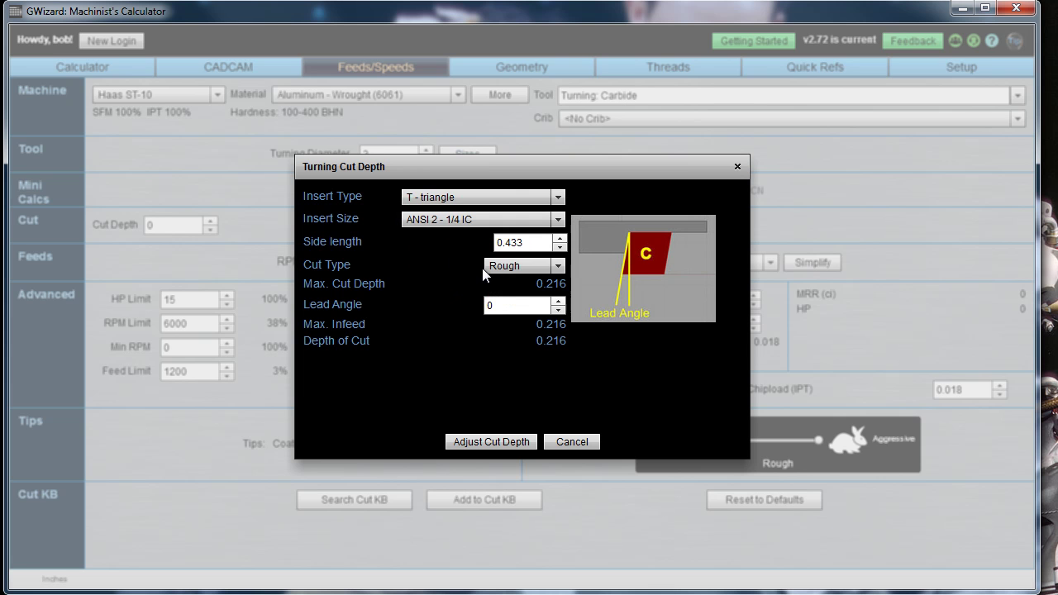
{"action": "left_click", "coordinate": [559, 197]}
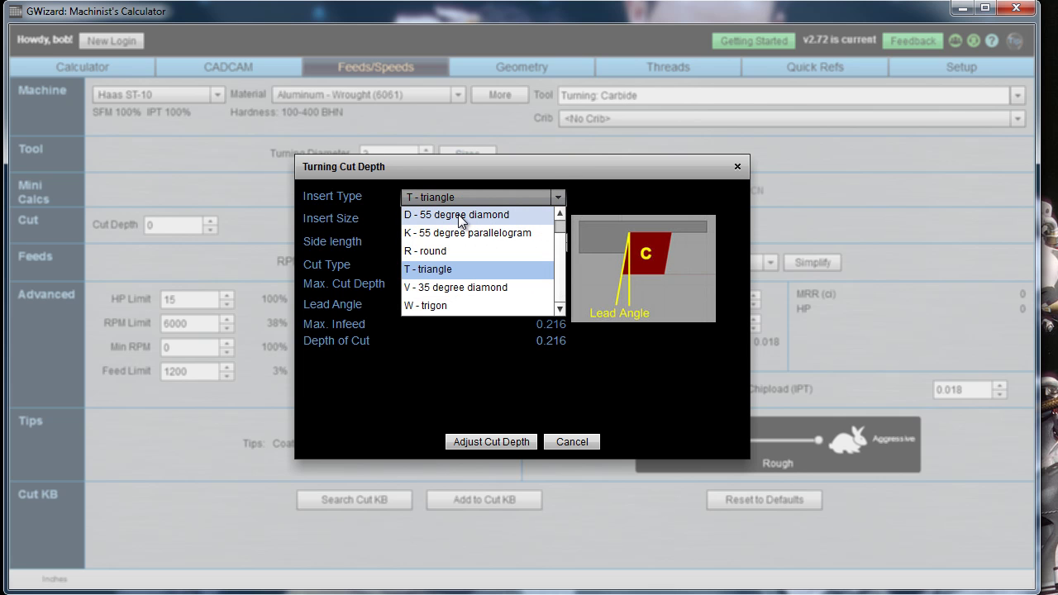
{"action": "scroll", "coordinate": [560, 246], "scroll_direction": "up", "scroll_amount": 1}
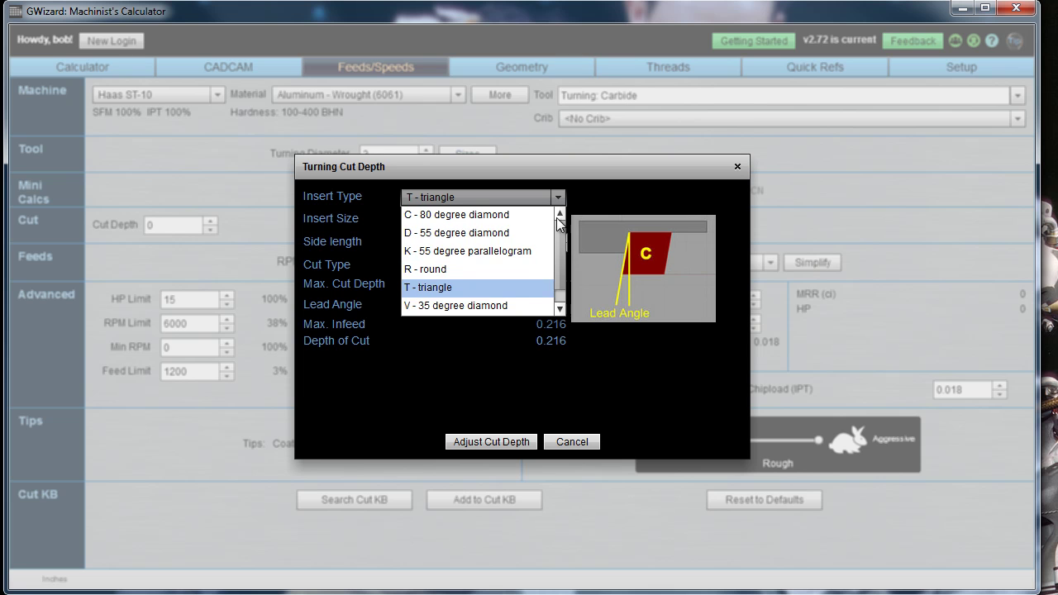
{"action": "left_click", "coordinate": [487, 214]}
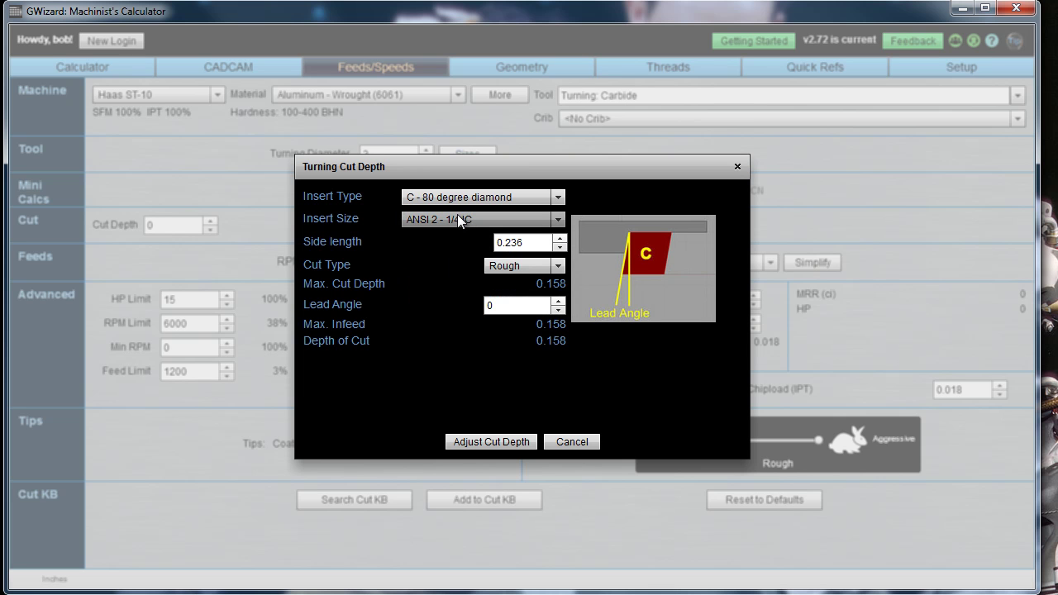
- Use an ANSI 4 - 1/2 IC insert and, after trying Finish and Medium, a Rough cut type
{"action": "left_click", "coordinate": [457, 218]}
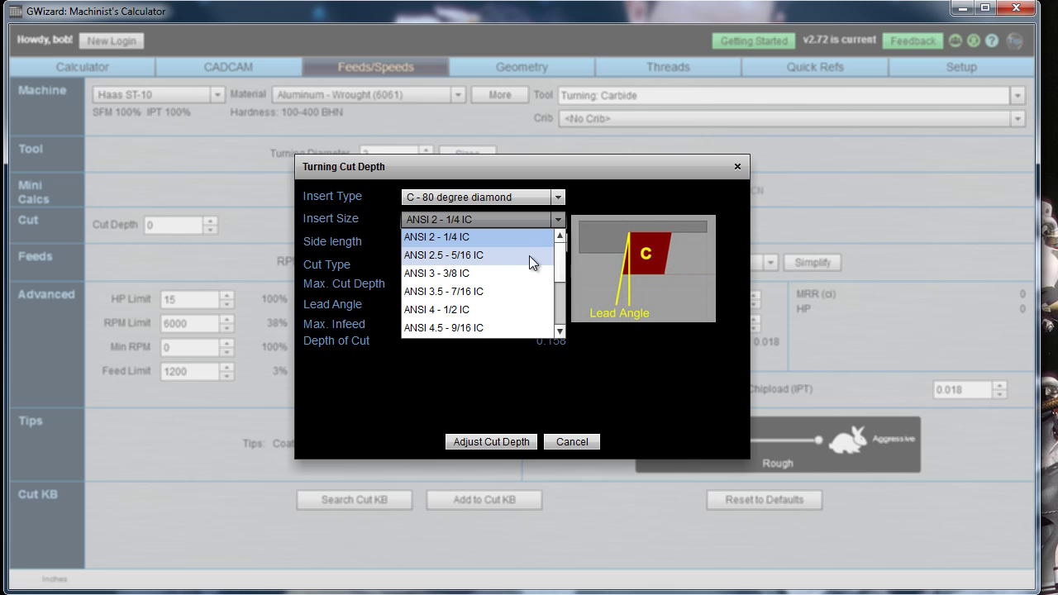
{"action": "left_click", "coordinate": [506, 310]}
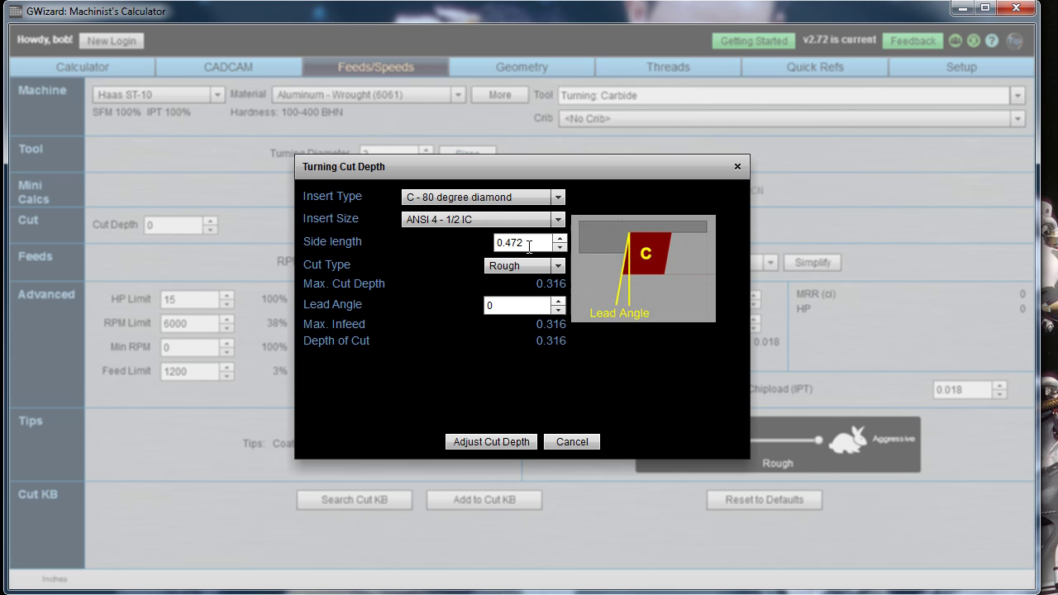
{"action": "left_click", "coordinate": [556, 264]}
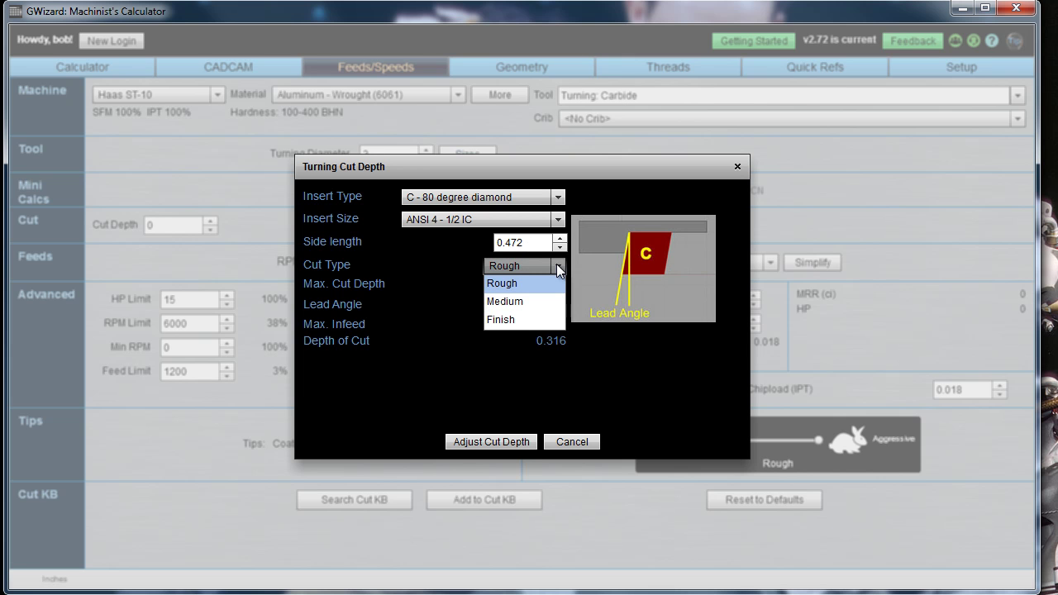
{"action": "left_click", "coordinate": [528, 320]}
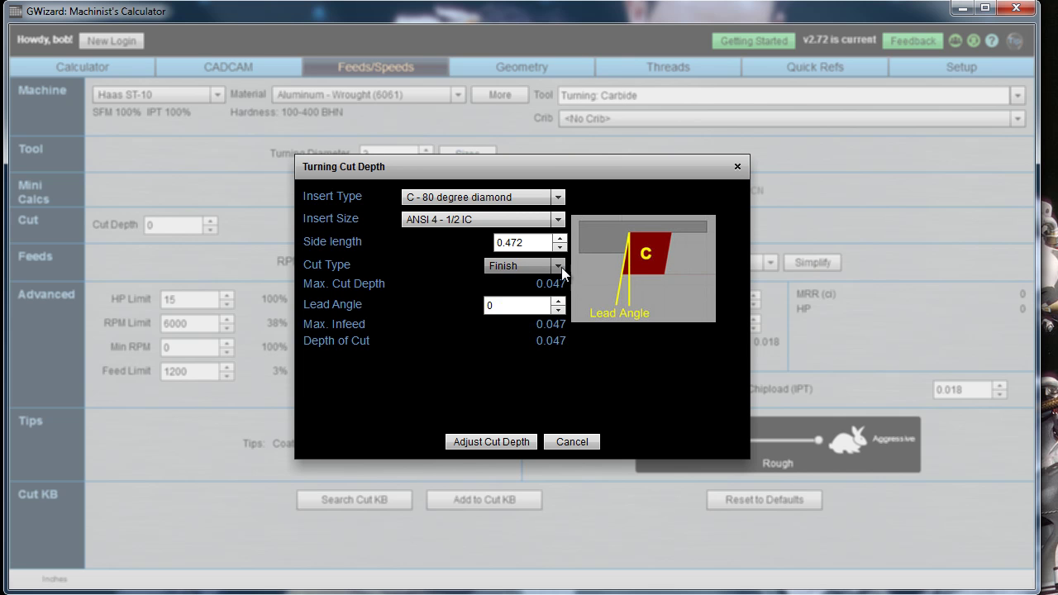
{"action": "left_click", "coordinate": [561, 265]}
{"action": "left_click", "coordinate": [537, 302]}
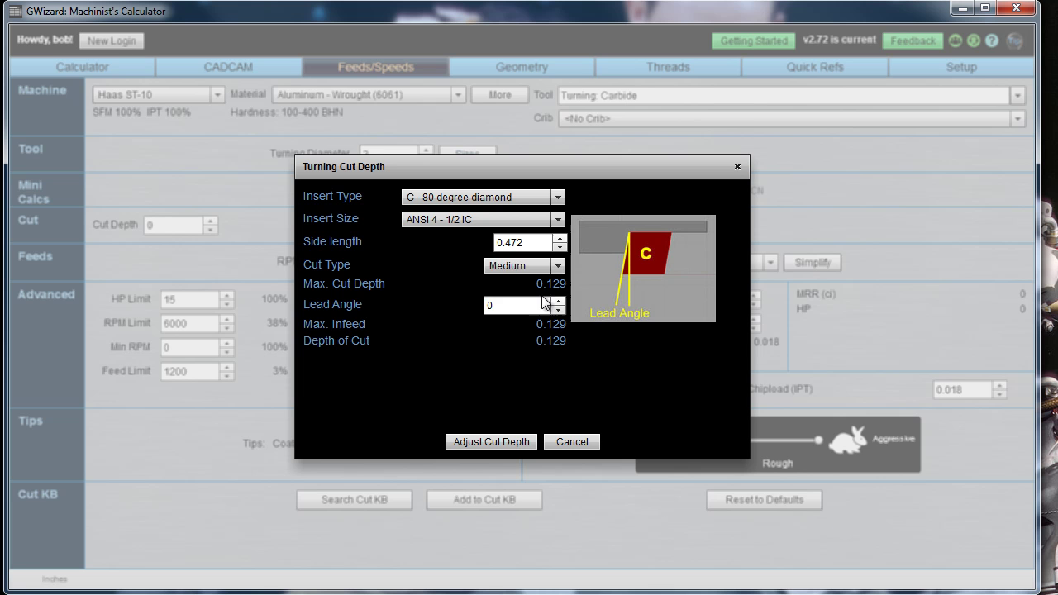
{"action": "left_click", "coordinate": [561, 263]}
{"action": "left_click", "coordinate": [534, 282]}
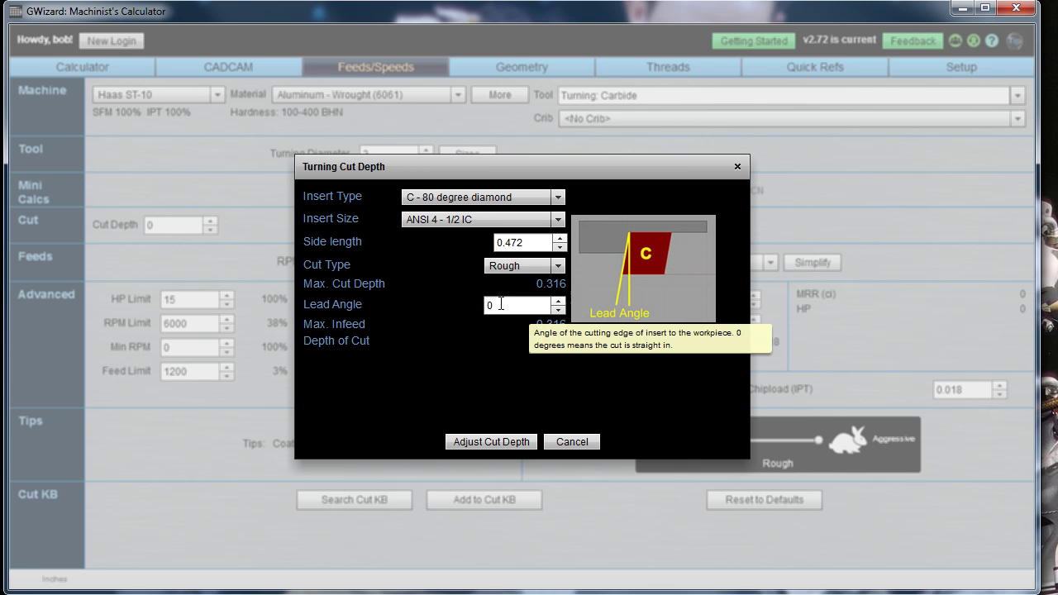
{"action": "left_click", "coordinate": [500, 304]}
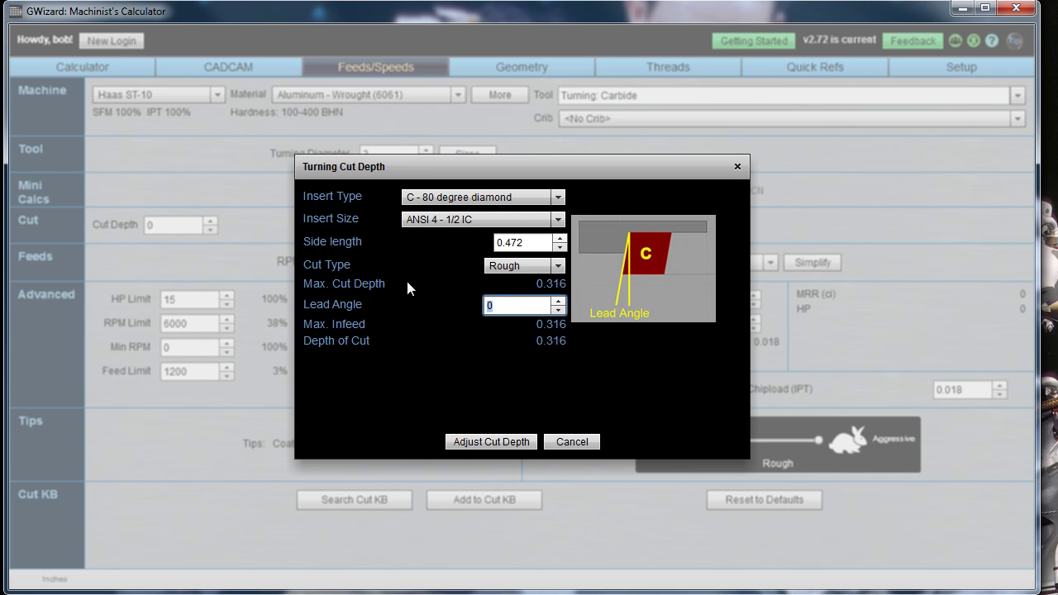
- Try a 30 degree lead angle, return it to 0, and apply the 0.316 cut depth (1685 RPM)
{"action": "type", "text": "30"}
{"action": "key", "text": "BackSpace"}
{"action": "key", "text": "BackSpace"}
{"action": "type", "text": "0"}
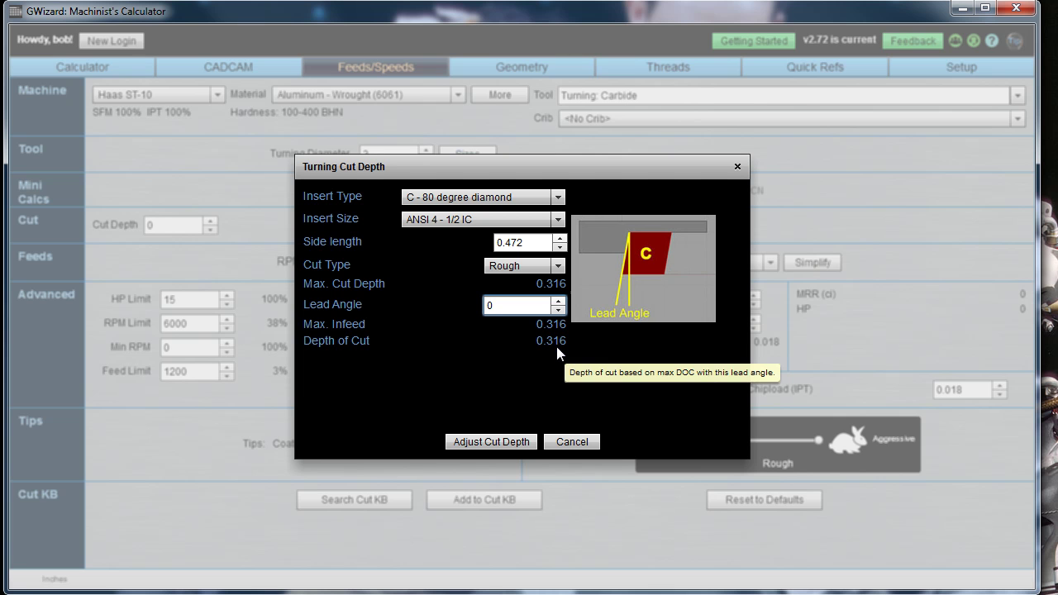
{"action": "left_click", "coordinate": [503, 441]}
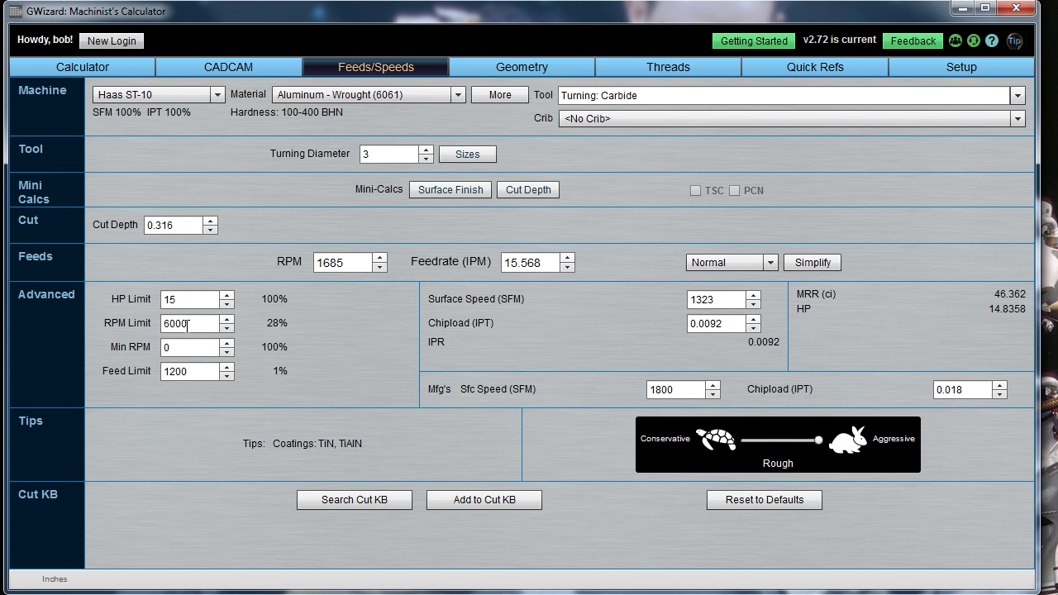
{"action": "double_click", "coordinate": [186, 300]}
{"action": "type", "text": "8"}
{"action": "key", "text": "Return"}
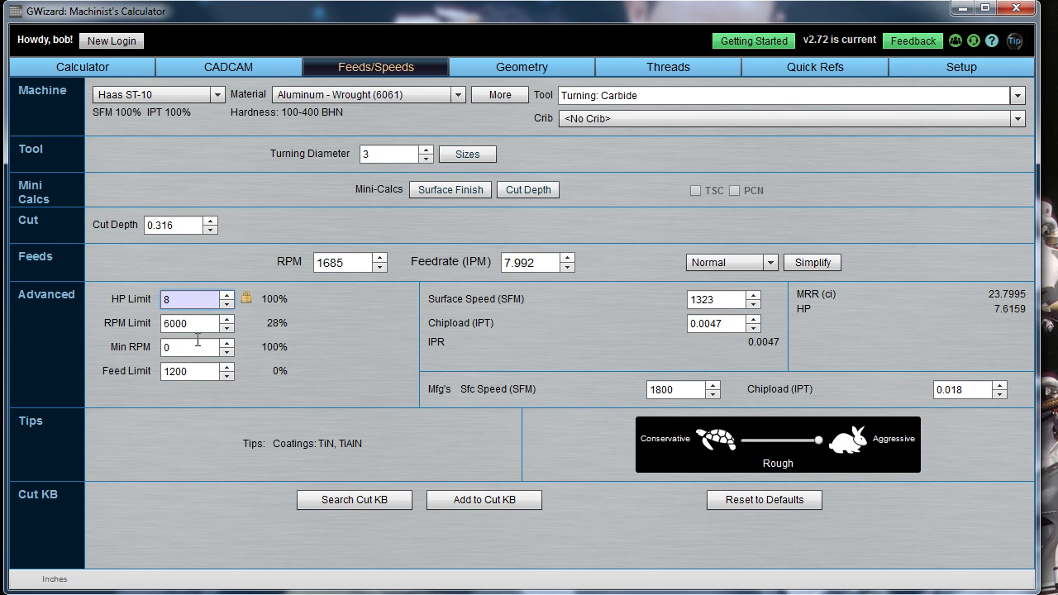
{"action": "left_click", "coordinate": [245, 300]}
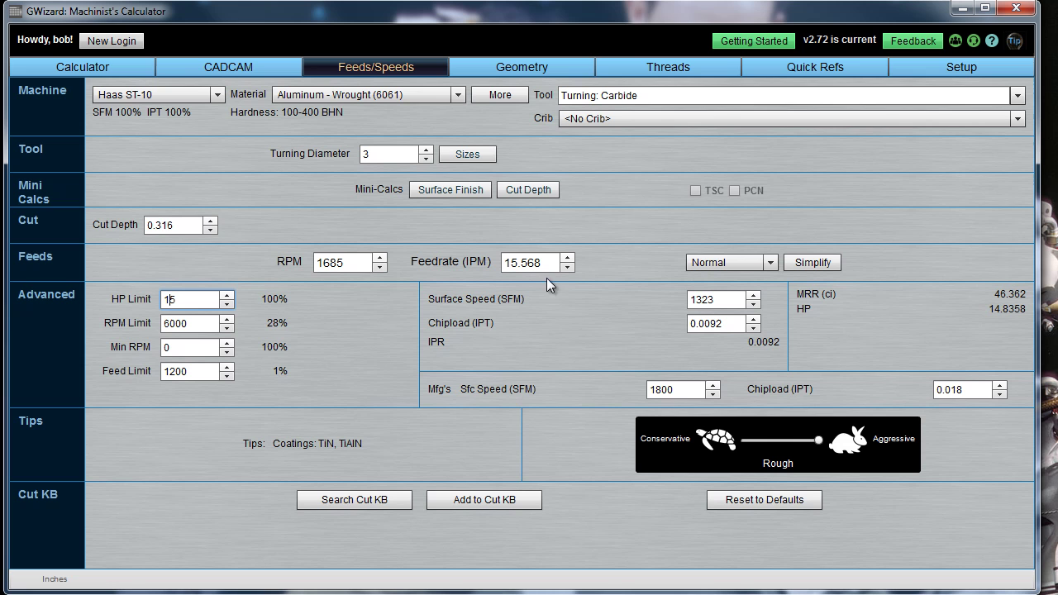
{"action": "double_click", "coordinate": [172, 299]}
{"action": "type", "text": "8"}
{"action": "key", "text": "Return"}
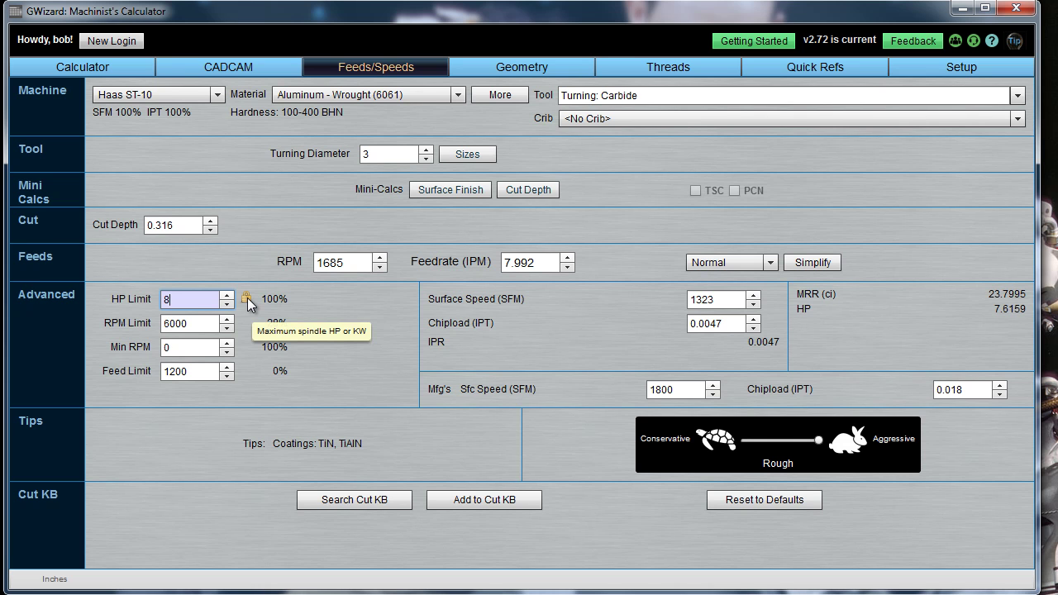
{"action": "type", "text": "15"}
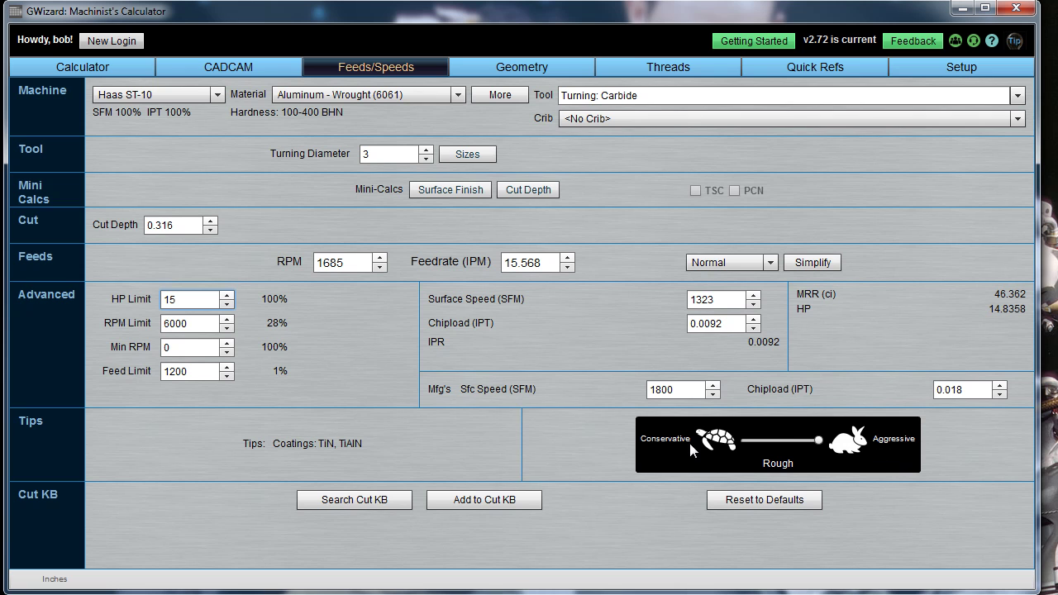
{"action": "left_click", "coordinate": [792, 441]}
{"action": "left_click", "coordinate": [768, 441]}
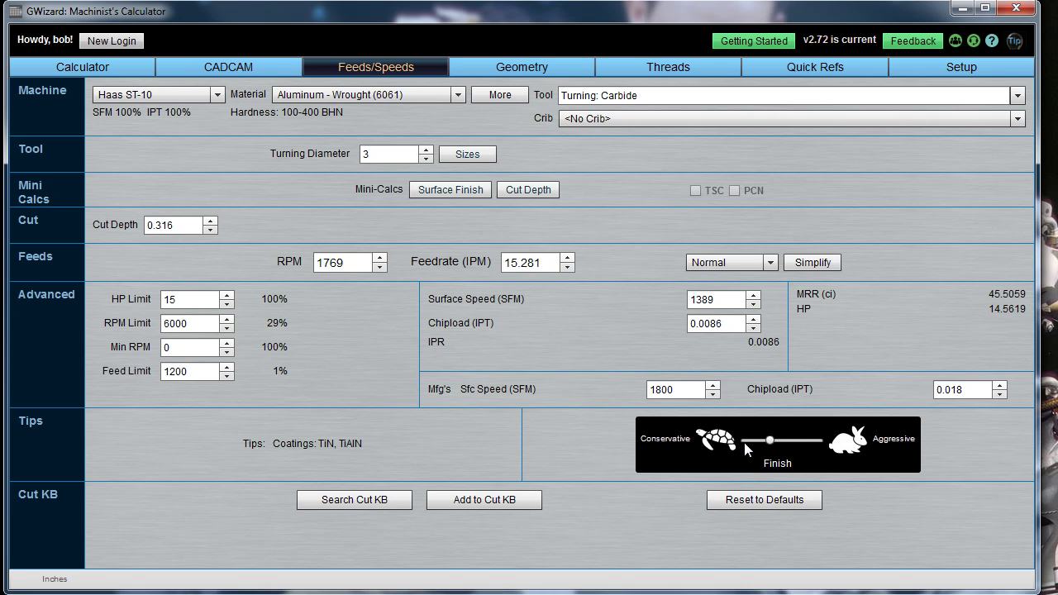
{"action": "left_click", "coordinate": [744, 442]}
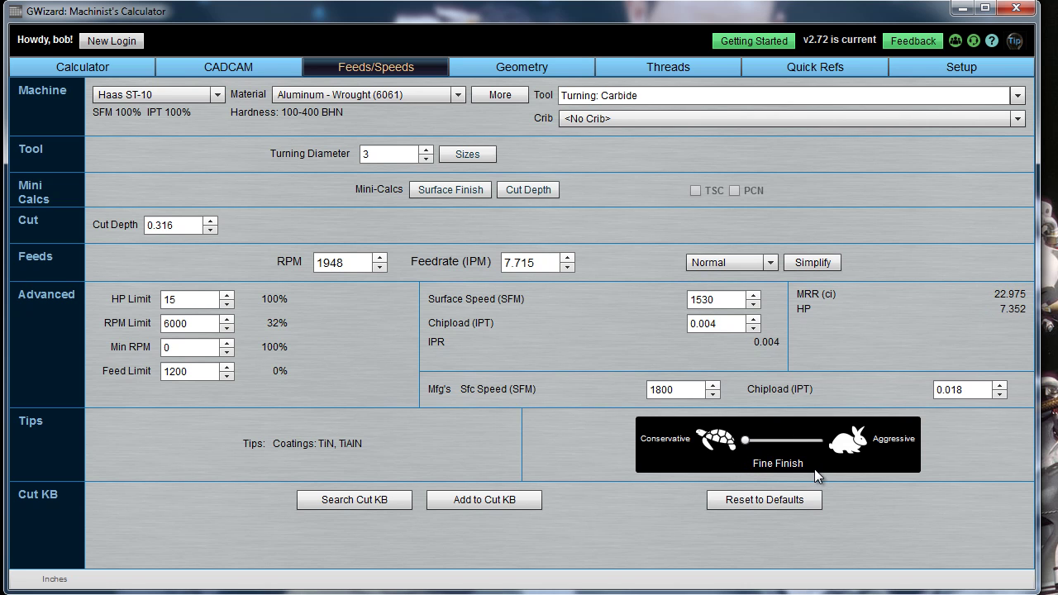
{"action": "left_click", "coordinate": [762, 438]}
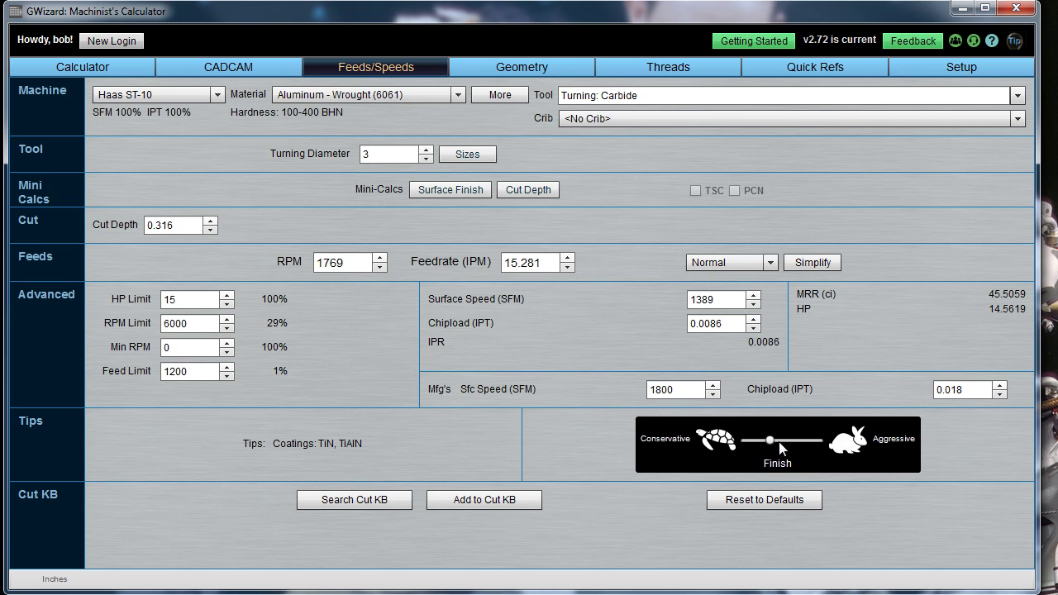
{"action": "left_click", "coordinate": [793, 439]}
{"action": "left_click", "coordinate": [812, 445]}
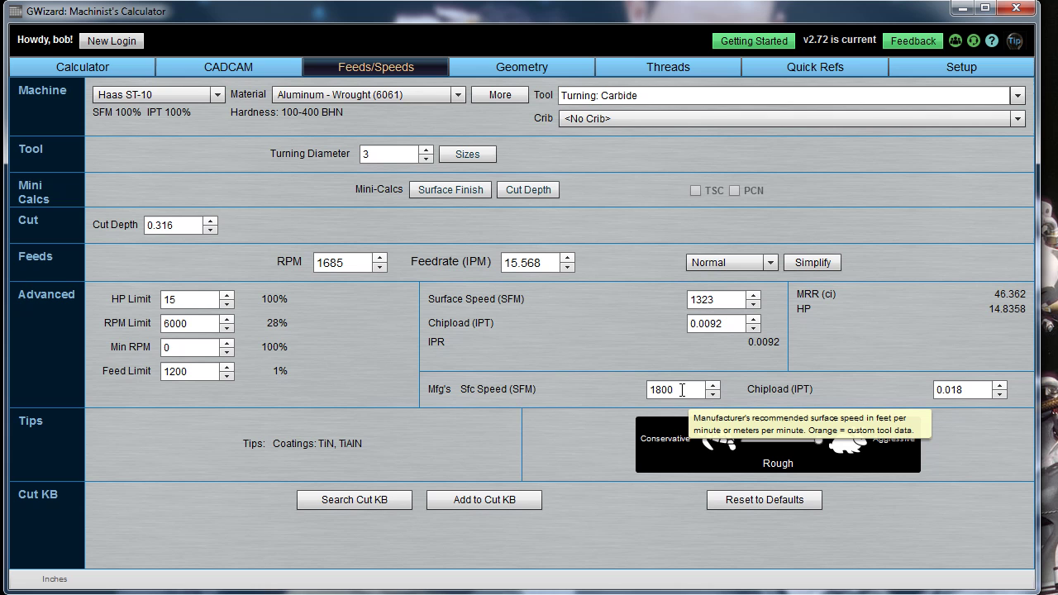
{"action": "left_click_drag", "start_coordinate": [677, 389], "coordinate": [634, 385]}
{"action": "left_click", "coordinate": [634, 385]}
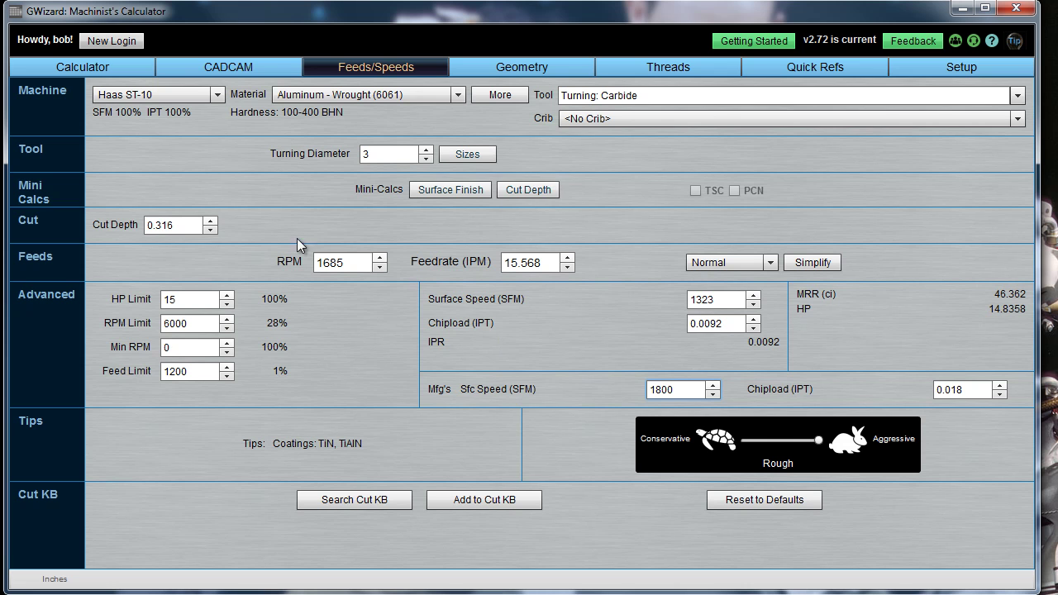